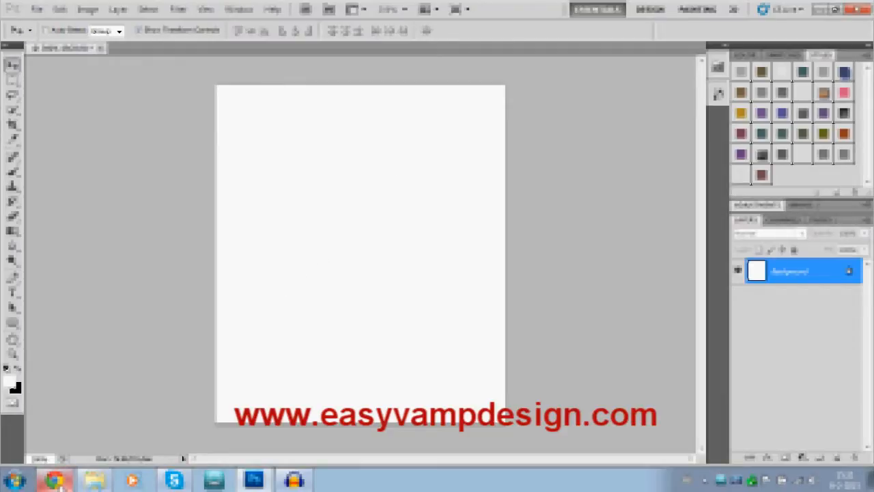
Bring the Vampire Fangs picture from the Google image results into the blank Photoshop document and place it as a layer.
{"action": "left_click", "coordinate": [56, 481]}
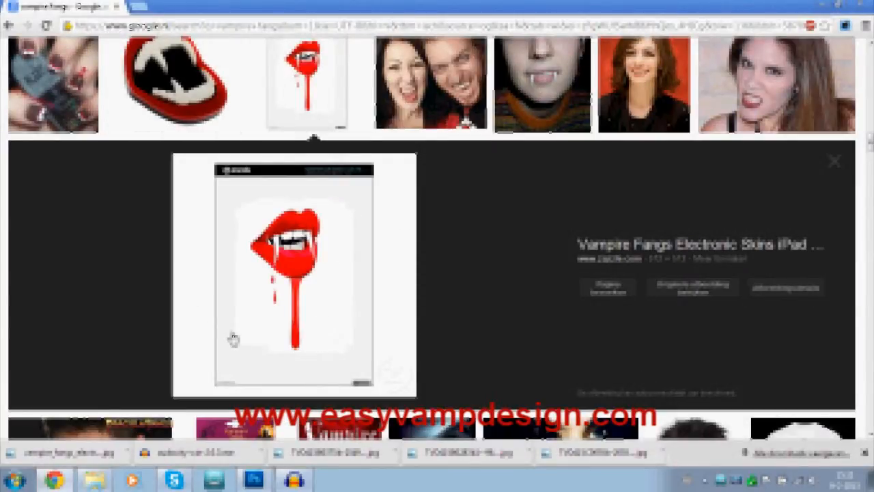
{"action": "left_click_drag", "start_coordinate": [233, 339], "coordinate": [341, 226]}
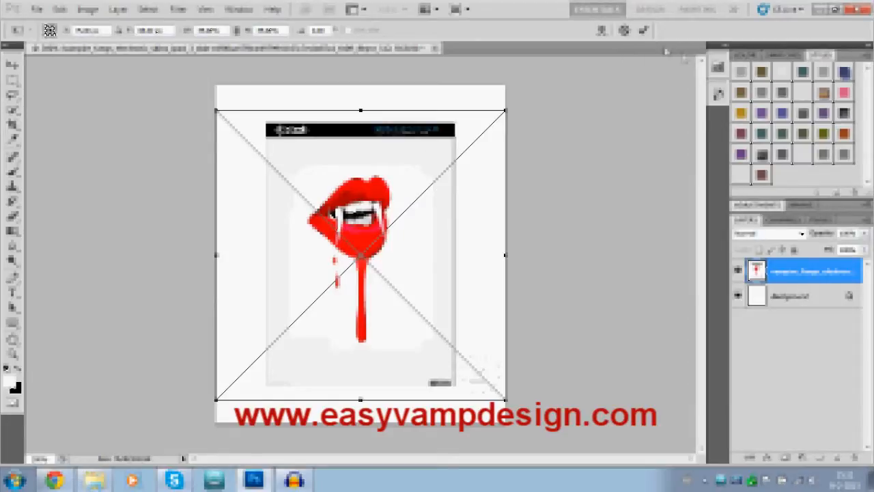
{"action": "left_click", "coordinate": [645, 30]}
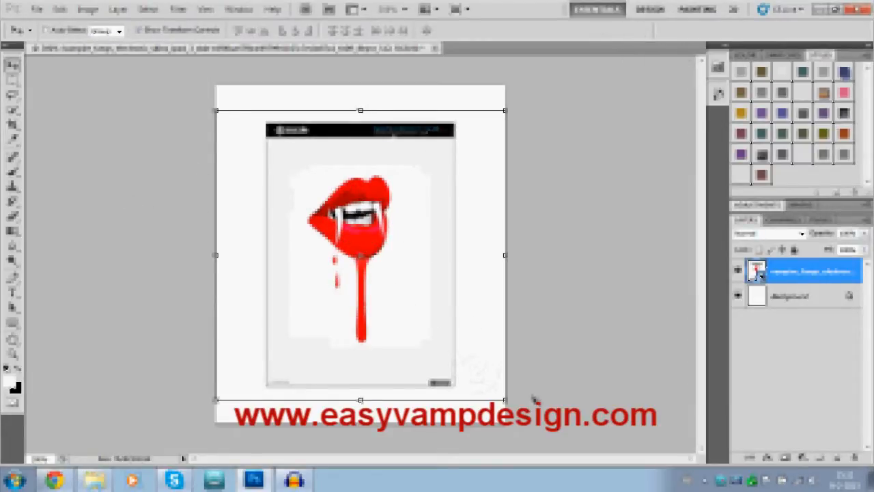
Enlarge the placed fangs image and reposition it so the lips sit centred in the upper half of the canvas.
{"action": "left_click_drag", "start_coordinate": [501, 396], "coordinate": [620, 490]}
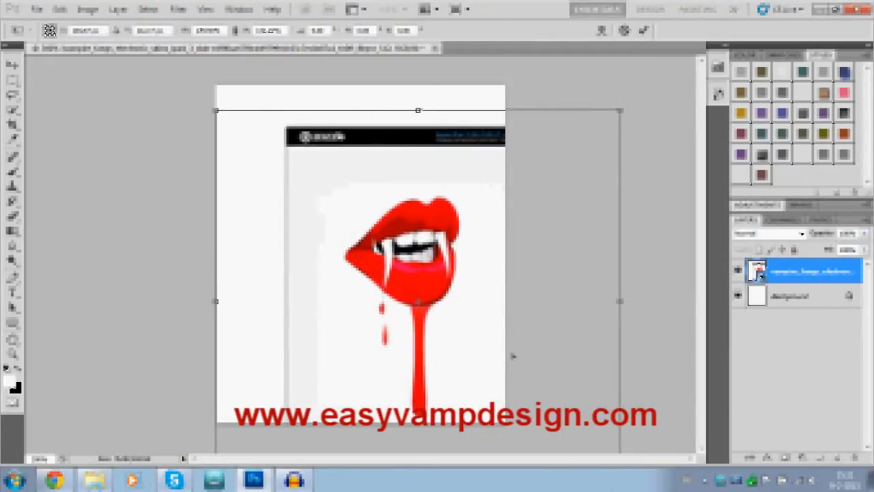
{"action": "left_click_drag", "start_coordinate": [420, 259], "coordinate": [371, 193]}
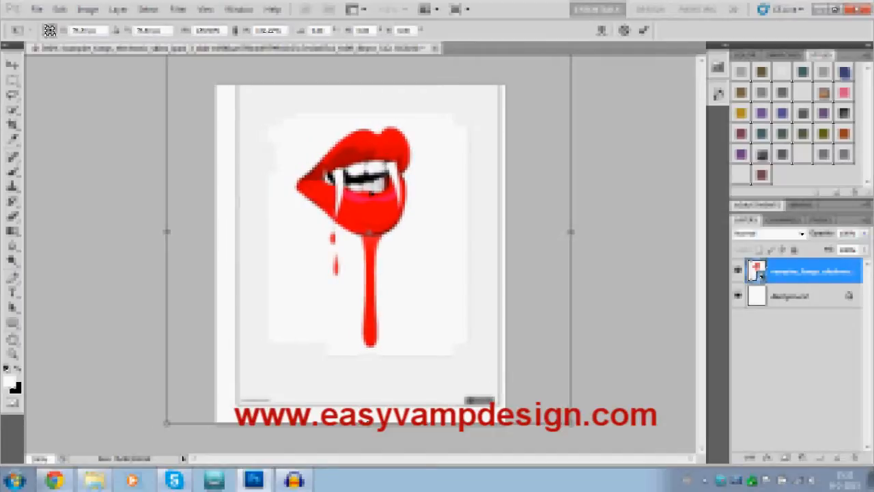
{"action": "left_click", "coordinate": [643, 30]}
{"action": "mouse_move", "coordinate": [351, 198]}
{"action": "left_mouse_down"}
{"action": "mouse_move", "coordinate": [342, 198]}
{"action": "mouse_move", "coordinate": [352, 208]}
{"action": "left_mouse_up"}
Rasterize the fangs image layer and erase the grey frame and background around the red lips.
{"action": "left_click", "coordinate": [12, 216]}
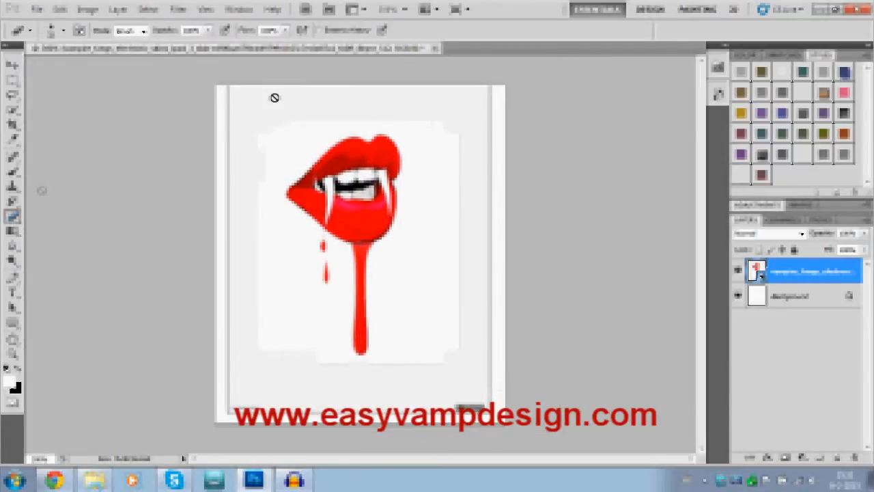
{"action": "left_click", "coordinate": [244, 105]}
{"action": "left_click", "coordinate": [417, 193]}
{"action": "mouse_move", "coordinate": [221, 113]}
{"action": "left_mouse_down"}
{"action": "mouse_move", "coordinate": [245, 118]}
{"action": "mouse_move", "coordinate": [249, 92]}
{"action": "mouse_move", "coordinate": [308, 70]}
{"action": "mouse_move", "coordinate": [246, 101]}
{"action": "mouse_move", "coordinate": [254, 122]}
{"action": "mouse_move", "coordinate": [345, 70]}
{"action": "mouse_move", "coordinate": [319, 93]}
{"action": "mouse_move", "coordinate": [442, 82]}
{"action": "mouse_move", "coordinate": [327, 93]}
{"action": "mouse_move", "coordinate": [465, 104]}
{"action": "mouse_move", "coordinate": [483, 169]}
{"action": "mouse_move", "coordinate": [497, 185]}
{"action": "mouse_move", "coordinate": [465, 398]}
{"action": "mouse_move", "coordinate": [333, 443]}
{"action": "mouse_move", "coordinate": [414, 437]}
{"action": "mouse_move", "coordinate": [298, 410]}
{"action": "mouse_move", "coordinate": [257, 340]}
{"action": "mouse_move", "coordinate": [228, 235]}
{"action": "mouse_move", "coordinate": [235, 353]}
{"action": "mouse_move", "coordinate": [225, 405]}
{"action": "mouse_move", "coordinate": [233, 402]}
{"action": "mouse_move", "coordinate": [239, 425]}
{"action": "mouse_move", "coordinate": [437, 406]}
{"action": "mouse_move", "coordinate": [455, 391]}
{"action": "mouse_move", "coordinate": [274, 393]}
{"action": "mouse_move", "coordinate": [244, 375]}
{"action": "mouse_move", "coordinate": [221, 161]}
{"action": "left_mouse_up"}
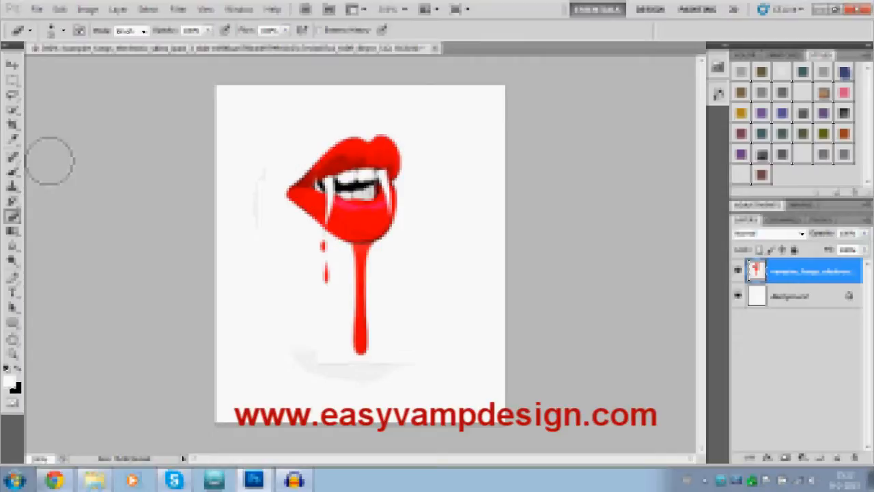
Add a text box across the lower canvas containing "EasyVampDesign" at 24 pt.
{"action": "left_click", "coordinate": [13, 293]}
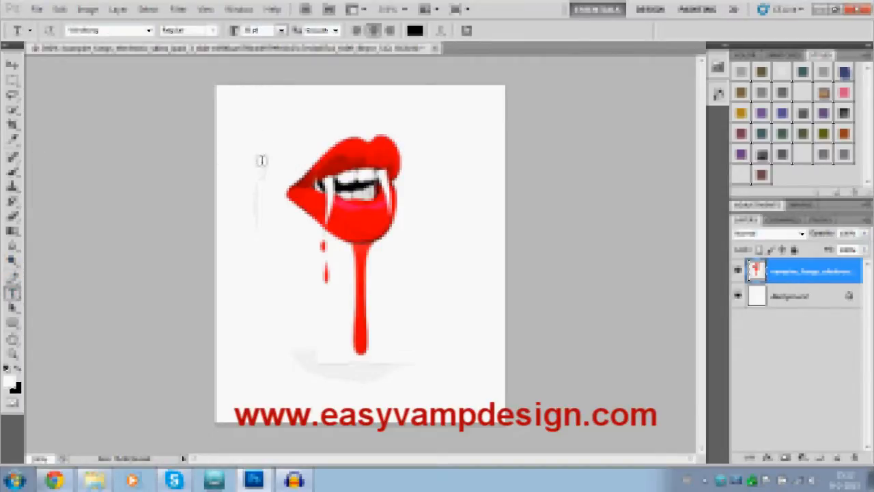
{"action": "left_click_drag", "start_coordinate": [241, 288], "coordinate": [474, 404]}
{"action": "type", "text": "WE"}
{"action": "key", "text": "BackSpace"}
{"action": "key", "text": "BackSpace"}
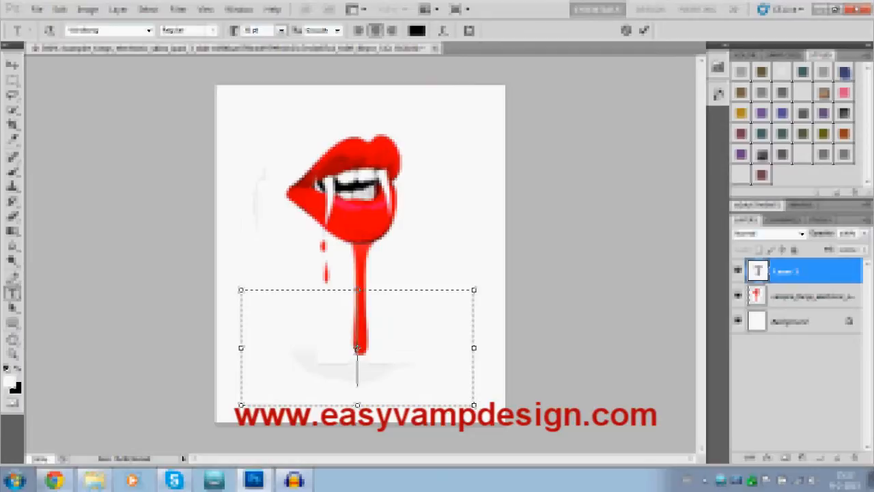
{"action": "left_click", "coordinate": [280, 31]}
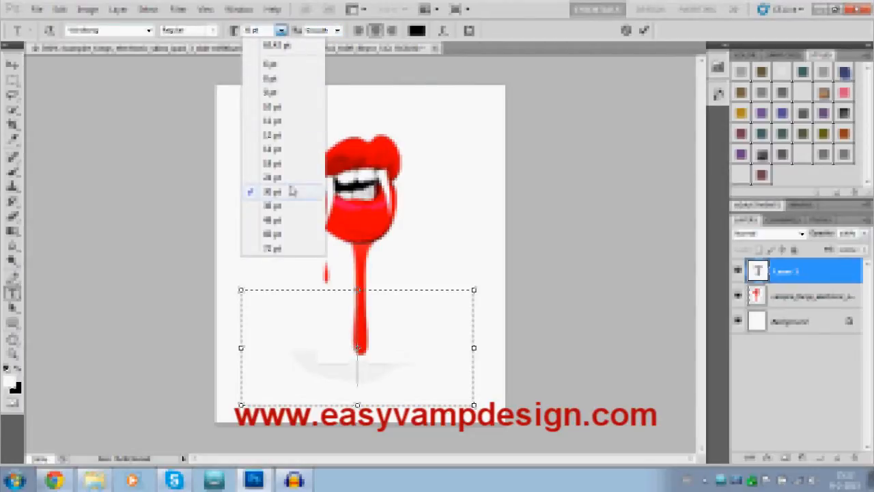
{"action": "left_click", "coordinate": [269, 177]}
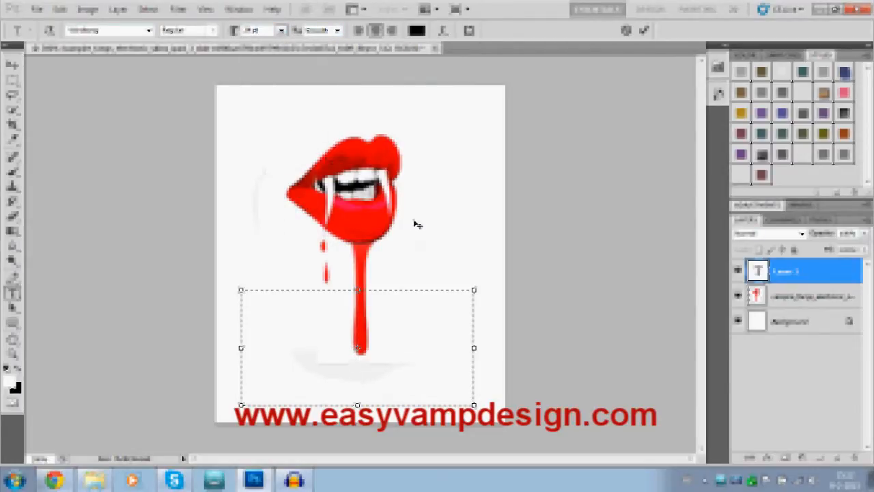
{"action": "type", "text": "EasyVamp"}
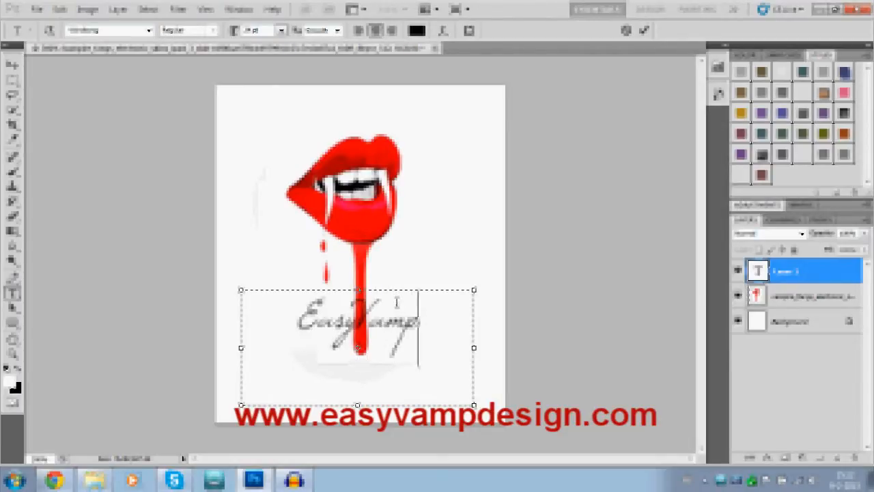
{"action": "type", "text": "Design"}
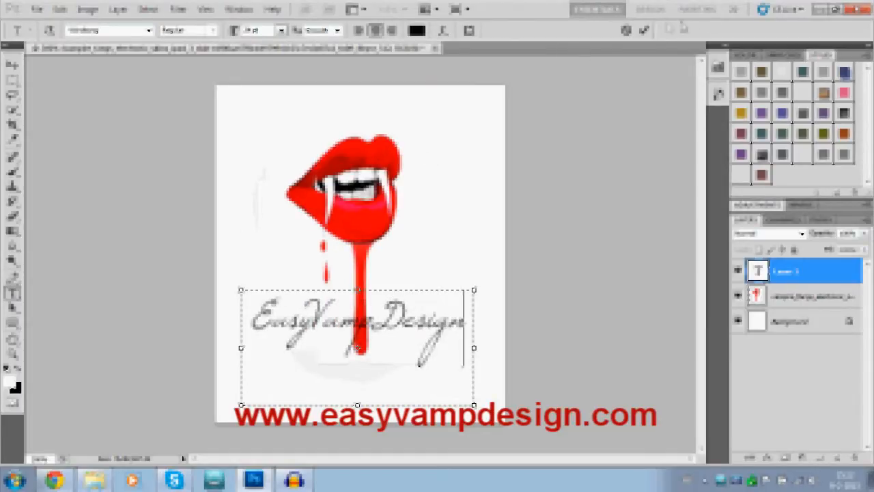
{"action": "left_click", "coordinate": [644, 30]}
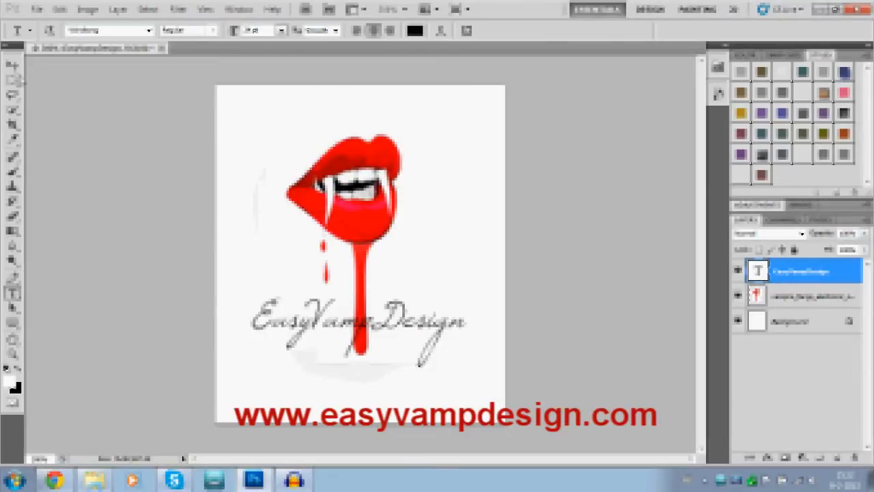
Scale up the EasyVampDesign text to span the canvas width and reposition it over the blood drip.
{"action": "left_click", "coordinate": [13, 65]}
{"action": "left_click_drag", "start_coordinate": [474, 406], "coordinate": [537, 463]}
{"action": "left_click_drag", "start_coordinate": [478, 346], "coordinate": [455, 321]}
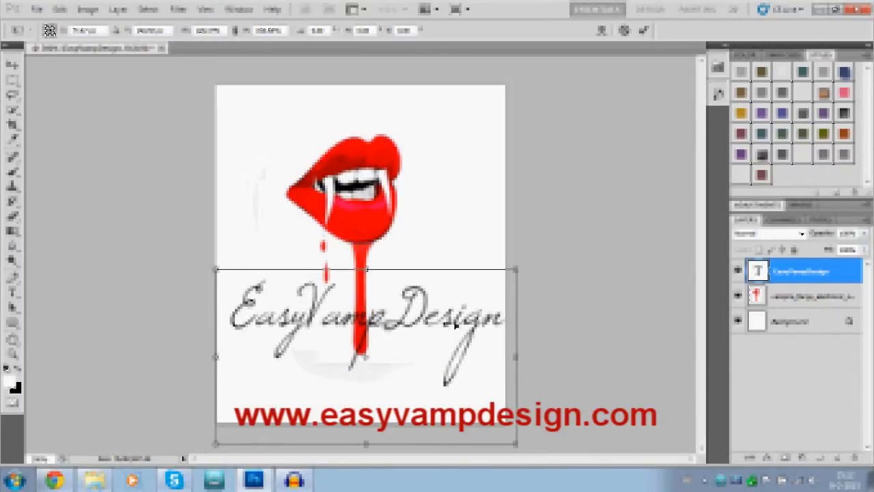
{"action": "left_click", "coordinate": [643, 30]}
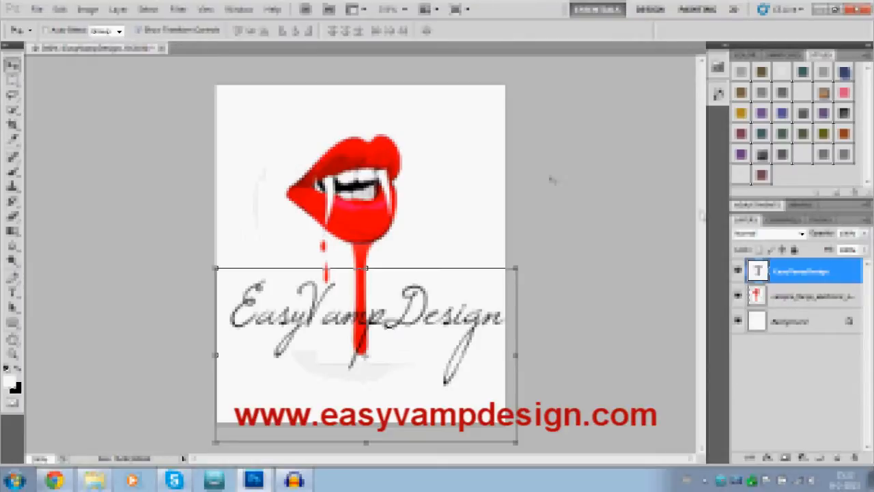
Add a new layer directly above the fangs image and look through the Brush tool's presets.
{"action": "left_click", "coordinate": [775, 324]}
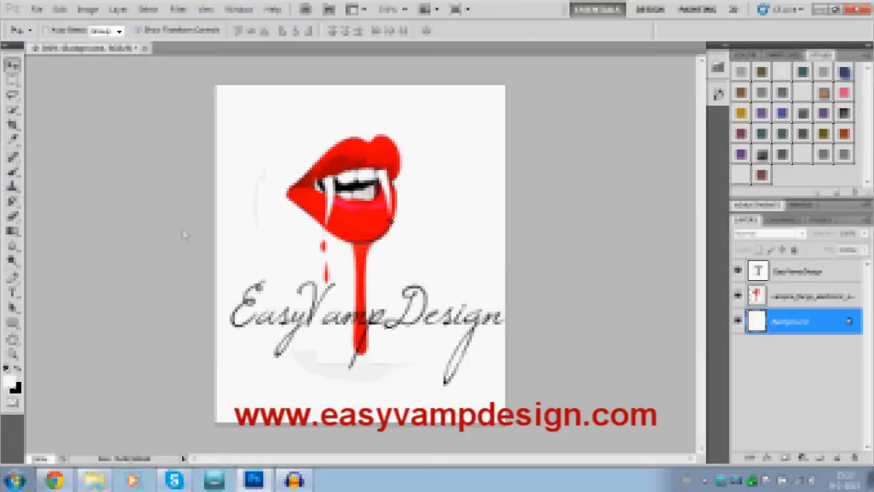
{"action": "left_click", "coordinate": [801, 296]}
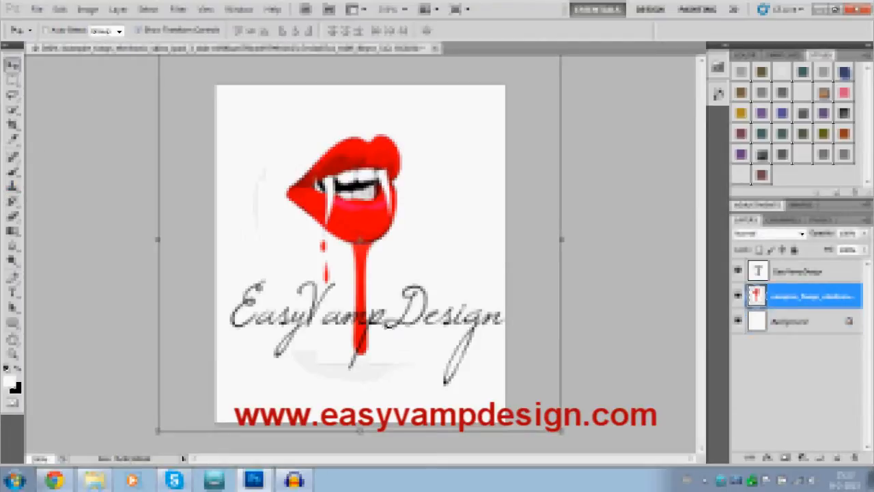
{"action": "left_click", "coordinate": [838, 457]}
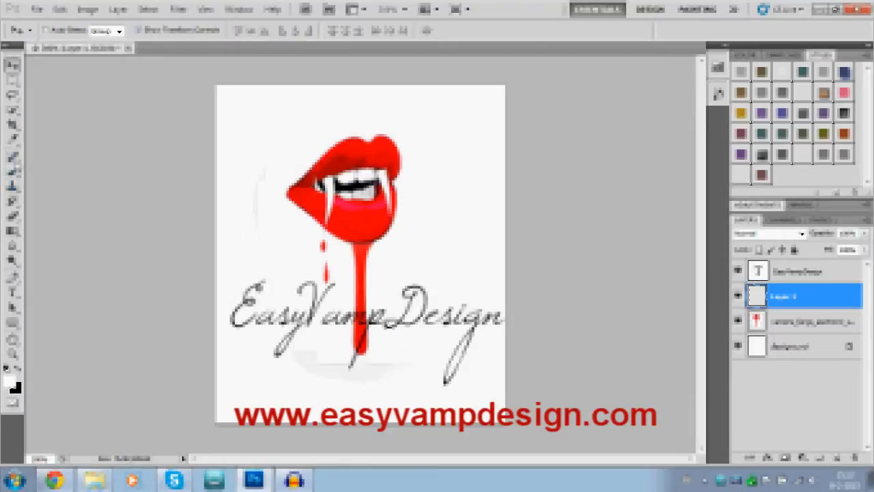
{"action": "left_click", "coordinate": [12, 171]}
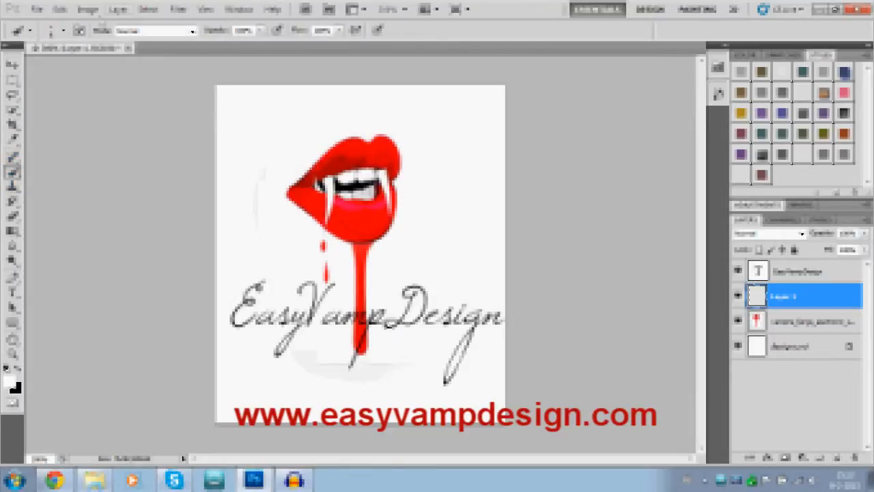
{"action": "left_click", "coordinate": [62, 30]}
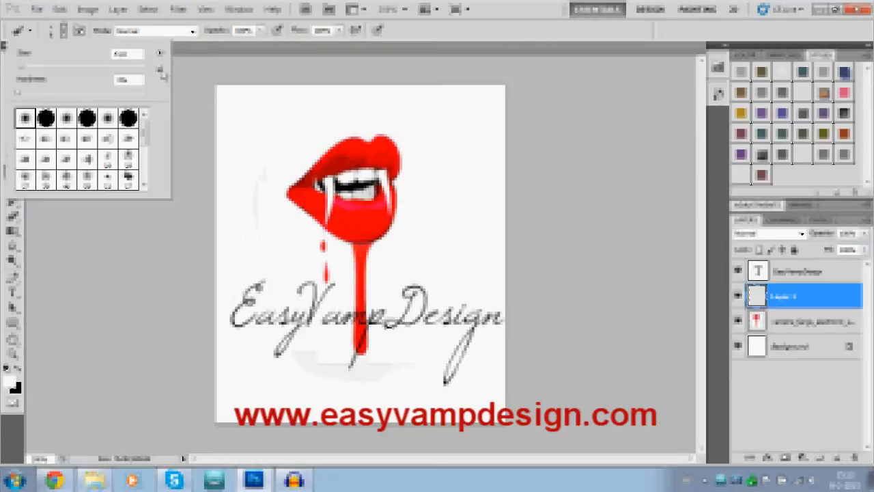
{"action": "left_click_drag", "start_coordinate": [145, 133], "coordinate": [145, 166]}
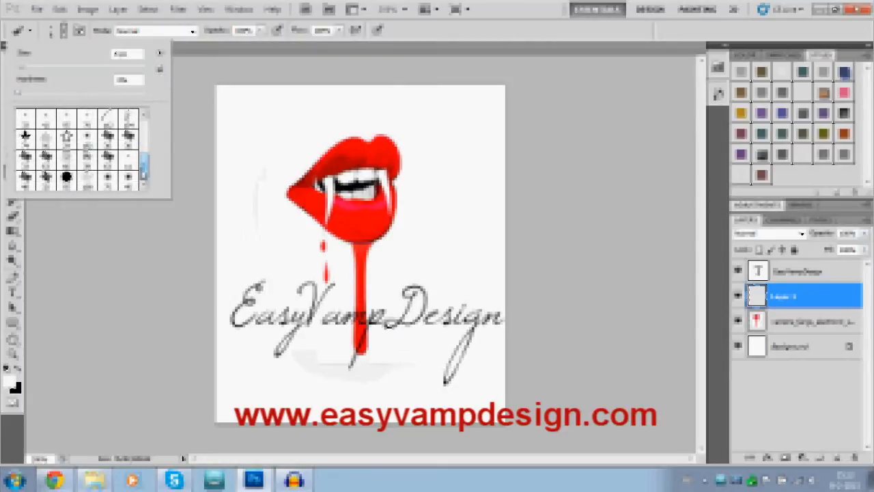
Start loading a brush set and open the brushes folder inside the Photoshop folder on the My Passport drive.
{"action": "left_click", "coordinate": [160, 52]}
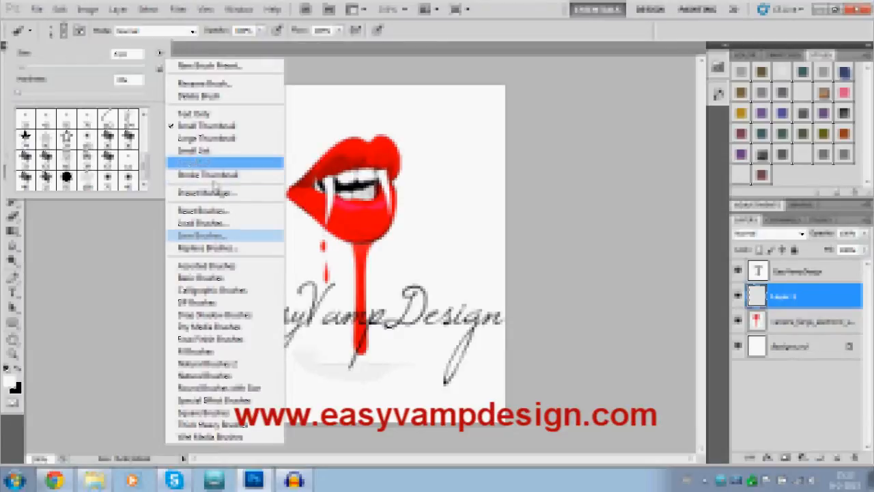
{"action": "left_click", "coordinate": [222, 224]}
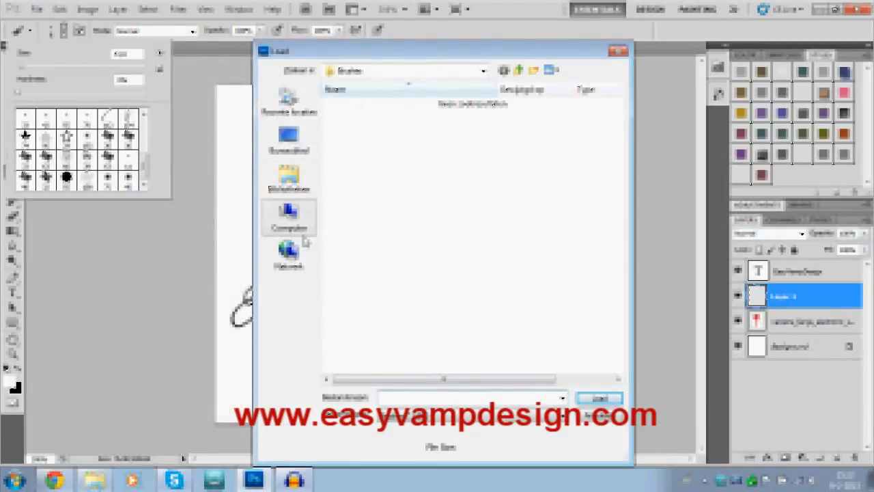
{"action": "left_click", "coordinate": [288, 213]}
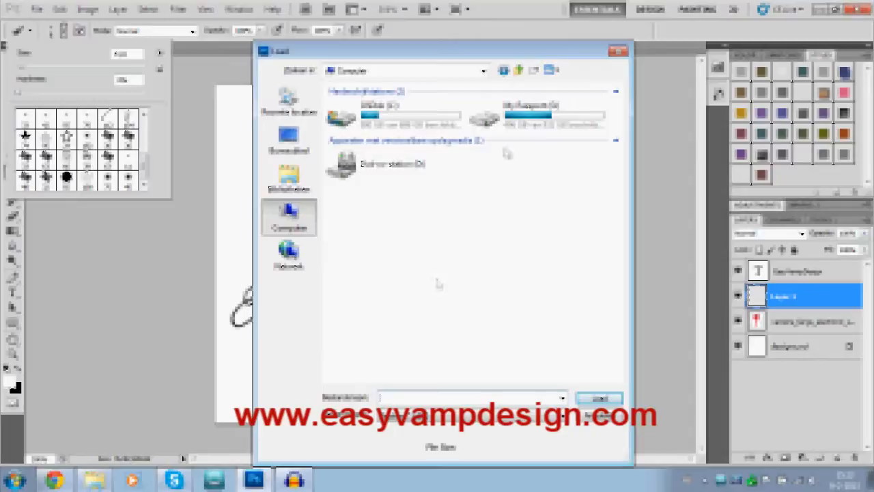
{"action": "double_click", "coordinate": [556, 123]}
{"action": "scroll", "coordinate": [324, 229], "scroll_direction": "down", "scroll_amount": 1}
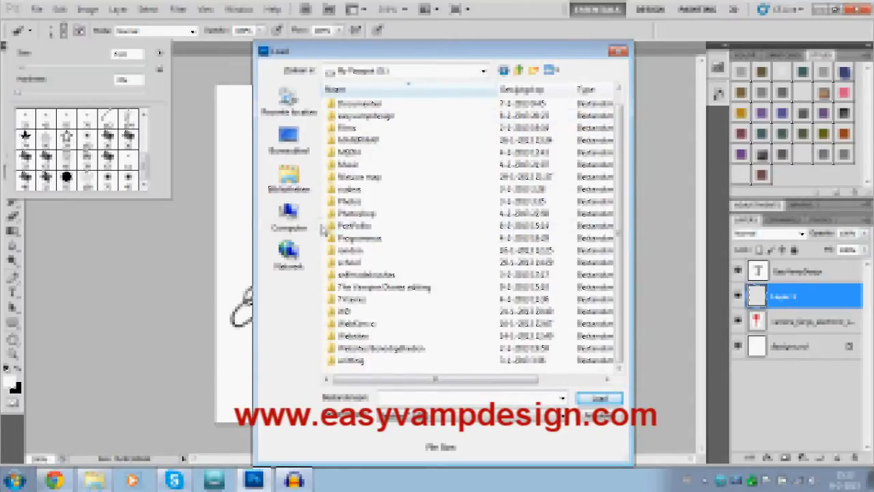
{"action": "double_click", "coordinate": [362, 214]}
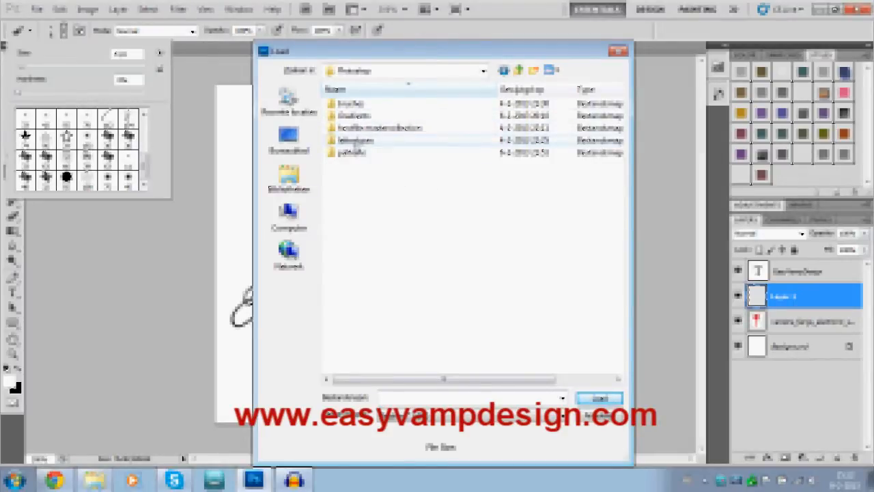
{"action": "double_click", "coordinate": [358, 104]}
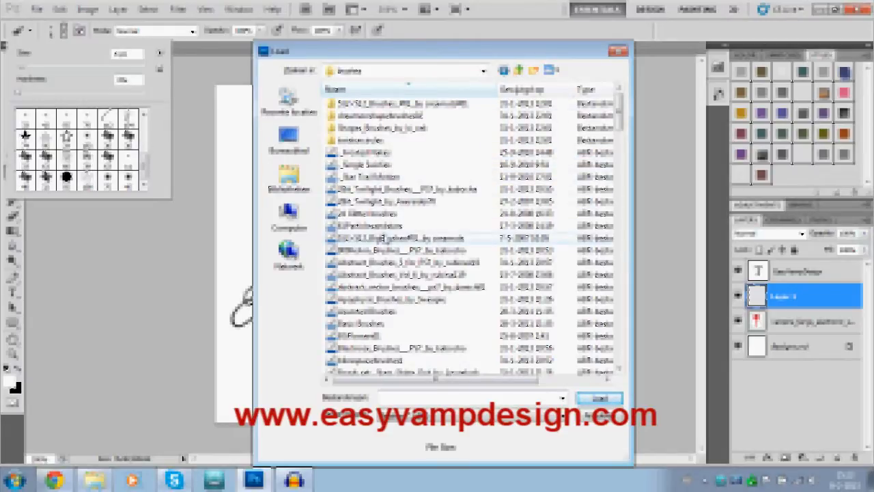
Load the "24 Glitterbrushes" brush set from the brushes folder.
{"action": "left_click", "coordinate": [382, 239]}
{"action": "left_click", "coordinate": [383, 251]}
{"action": "left_click", "coordinate": [386, 262]}
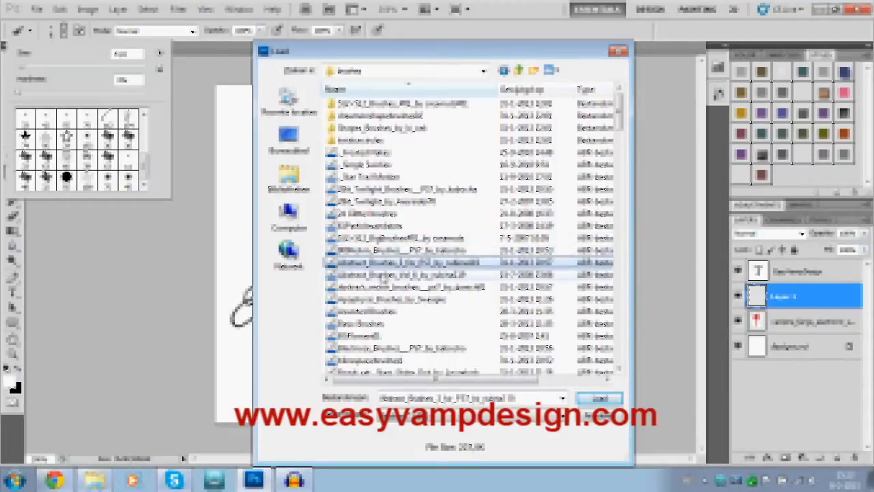
{"action": "left_click", "coordinate": [393, 274]}
{"action": "left_click", "coordinate": [431, 263]}
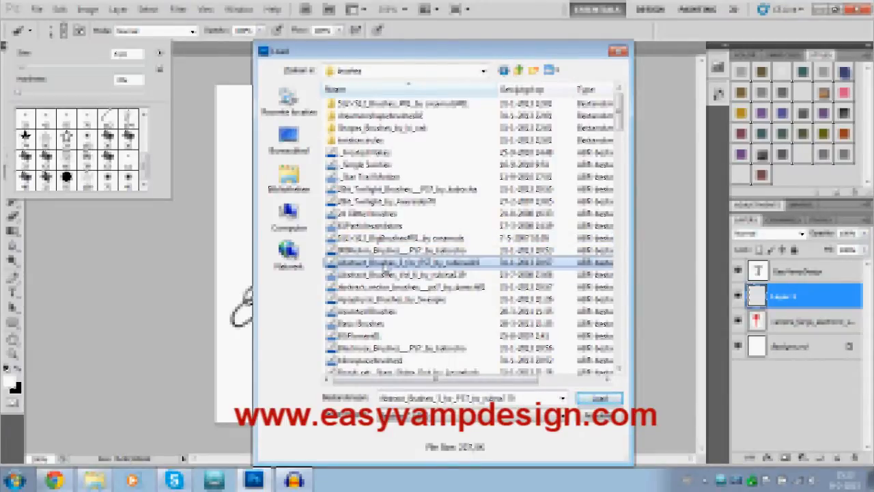
{"action": "left_click", "coordinate": [412, 251]}
{"action": "left_click", "coordinate": [402, 263]}
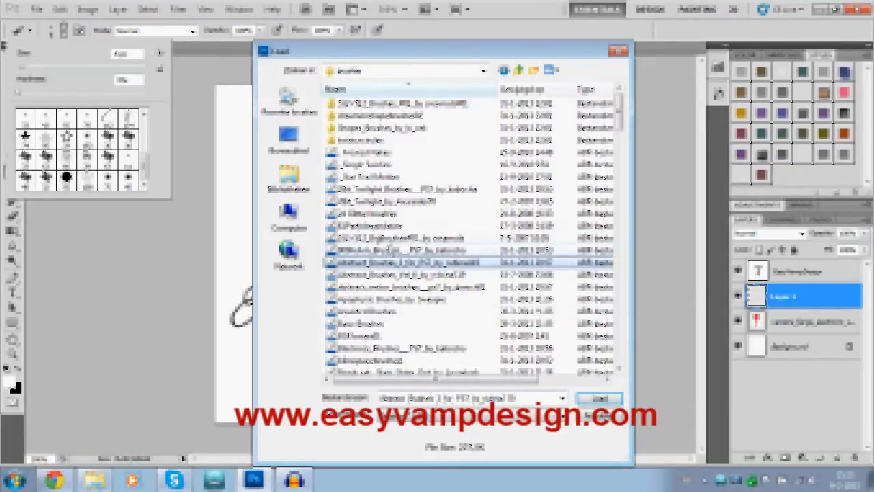
{"action": "left_click", "coordinate": [391, 238]}
{"action": "left_click", "coordinate": [382, 214]}
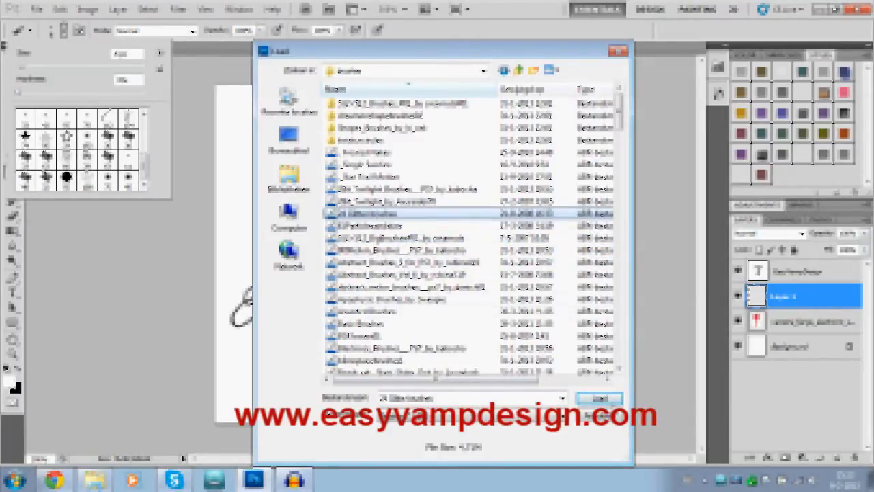
{"action": "left_click", "coordinate": [599, 398]}
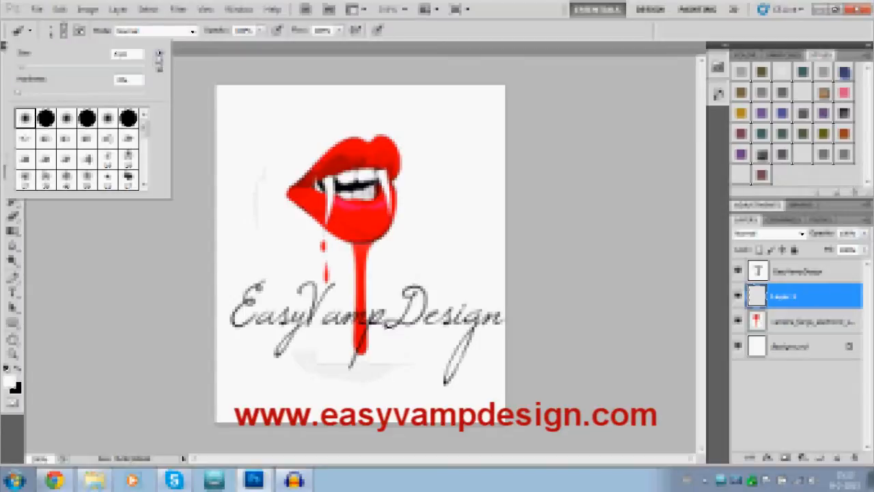
Select a splatter brush from the loaded presets and reduce its size to cover about half of the canvas width.
{"action": "left_click", "coordinate": [159, 54]}
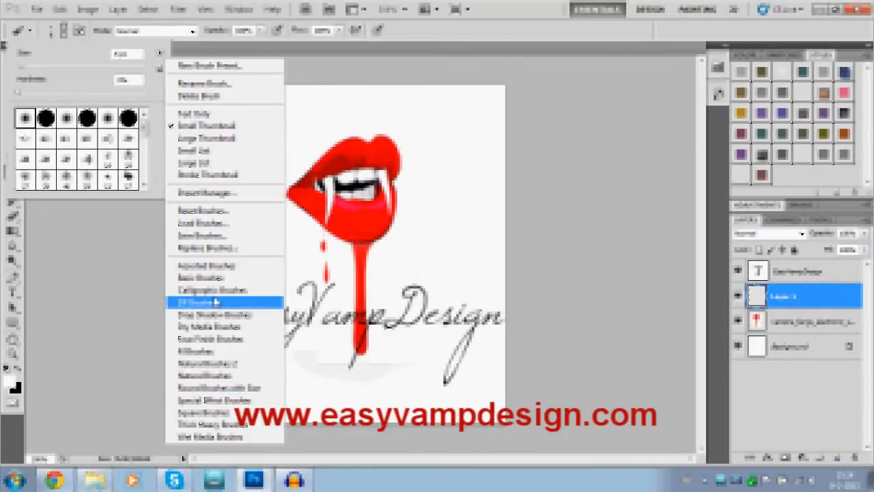
{"action": "left_click", "coordinate": [145, 134]}
{"action": "left_click_drag", "start_coordinate": [145, 130], "coordinate": [147, 178]}
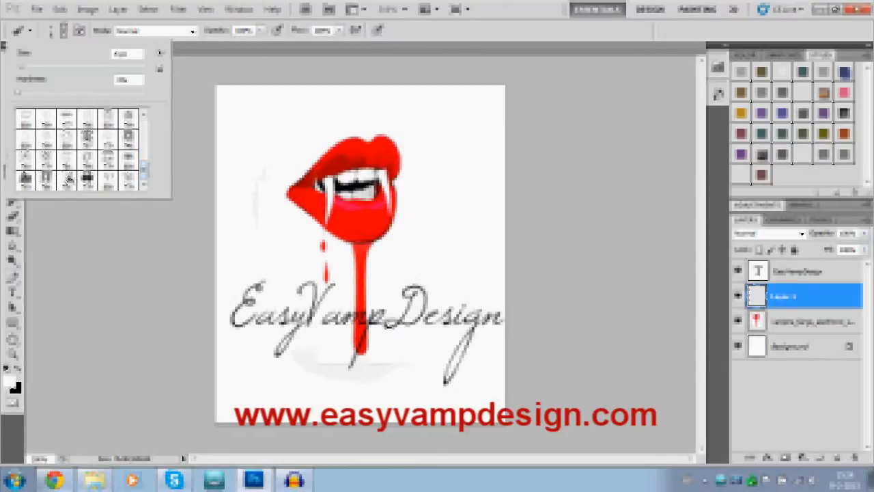
{"action": "left_click", "coordinate": [45, 140]}
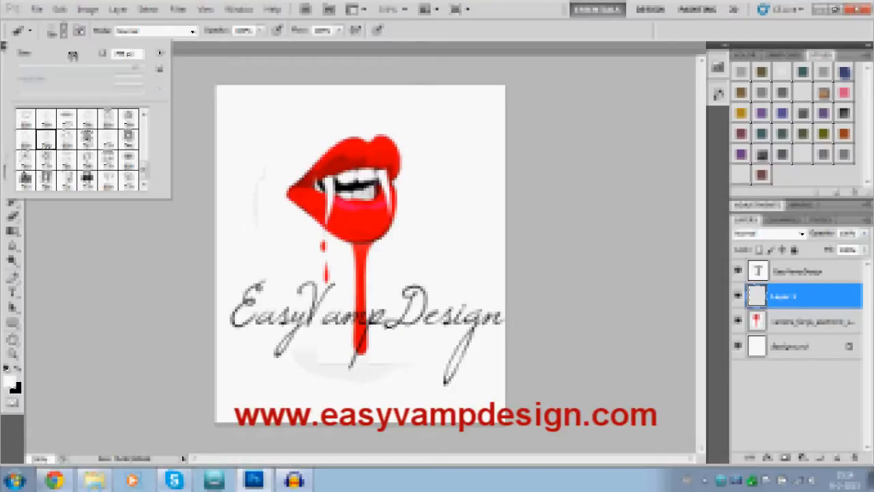
{"action": "left_click", "coordinate": [75, 66]}
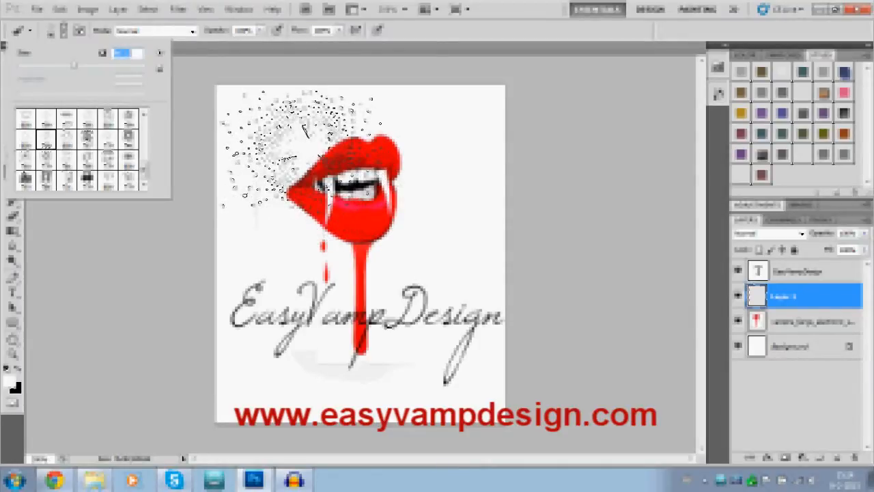
{"action": "left_click", "coordinate": [46, 119]}
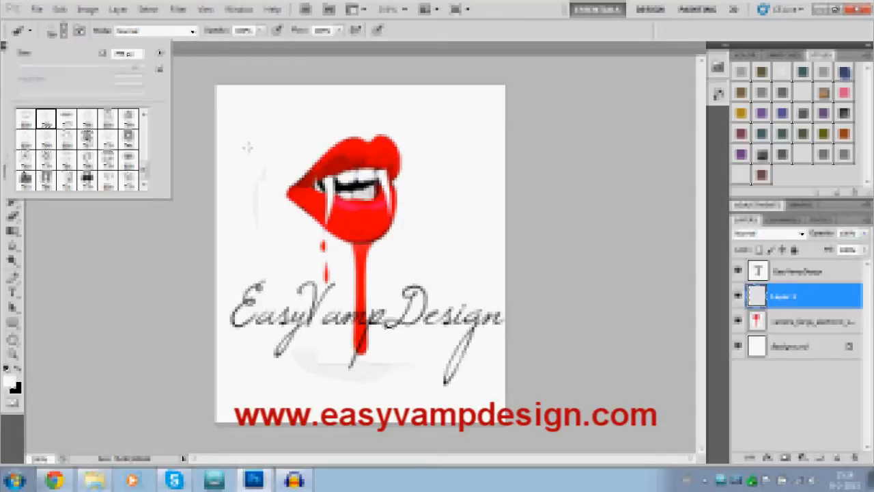
{"action": "left_click_drag", "start_coordinate": [82, 70], "coordinate": [77, 69]}
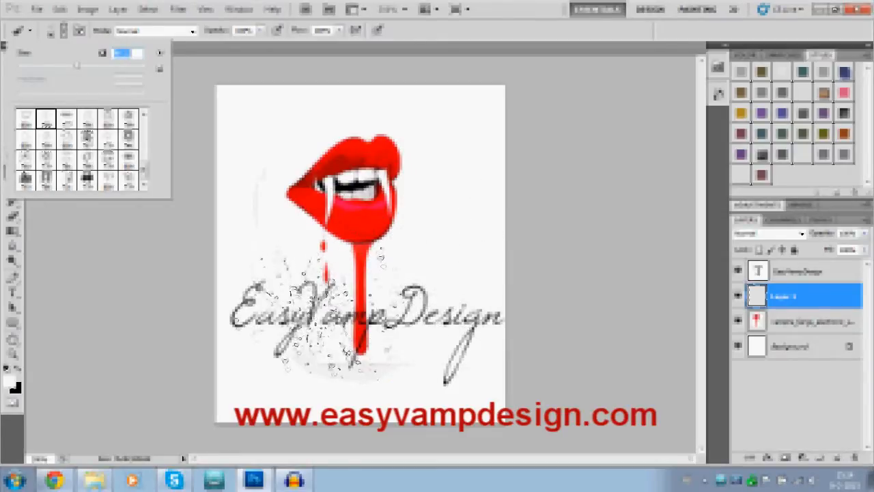
{"action": "left_click", "coordinate": [342, 318]}
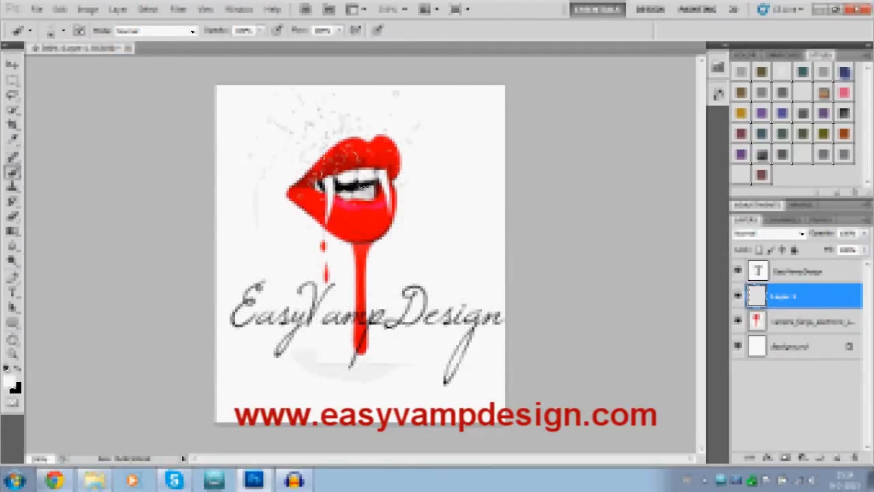
Set the foreground color to dark red and stamp splatters behind both halves of the EasyVampDesign text.
{"action": "left_click", "coordinate": [8, 381]}
{"action": "left_click_drag", "start_coordinate": [405, 189], "coordinate": [430, 204]}
{"action": "left_click", "coordinate": [576, 103]}
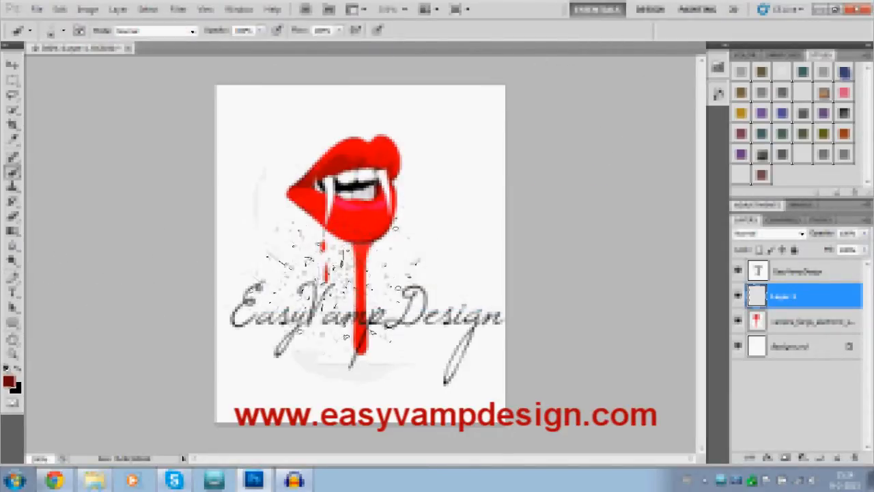
{"action": "left_click", "coordinate": [312, 317]}
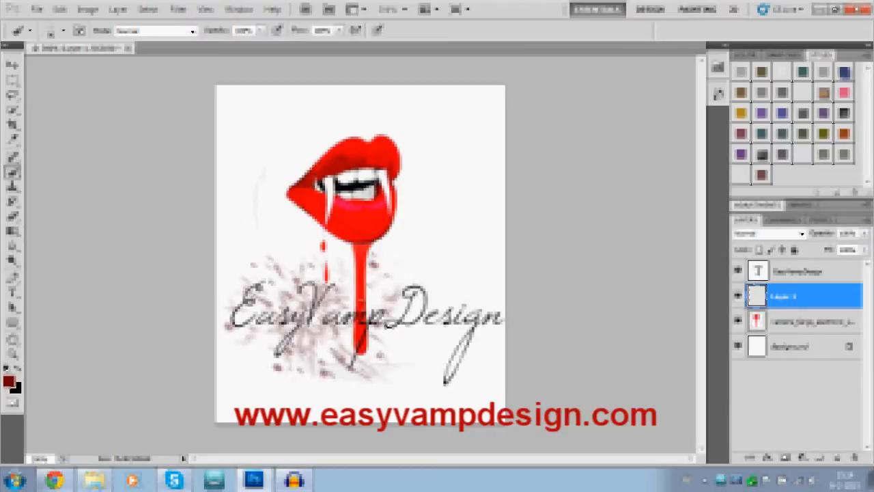
{"action": "left_click", "coordinate": [313, 317]}
{"action": "left_click", "coordinate": [434, 317]}
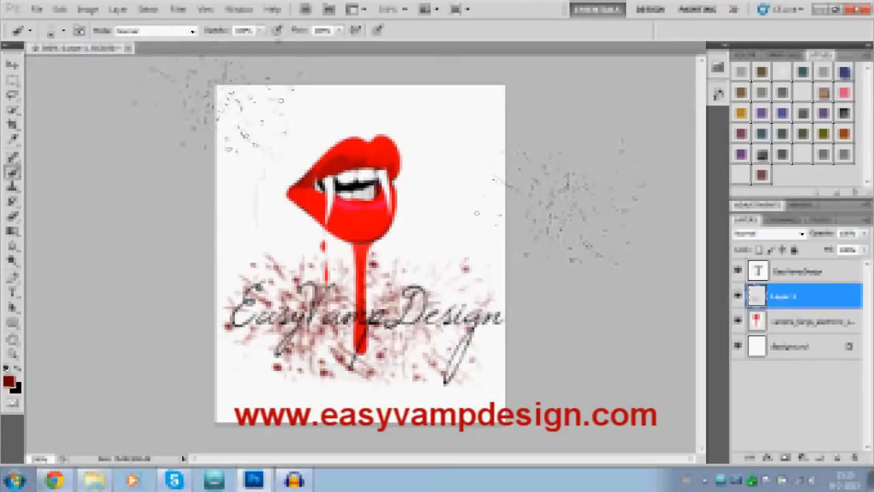
Change the foreground color to bright red and stamp more splatters over the dark ones behind both halves of the text.
{"action": "left_click", "coordinate": [9, 382]}
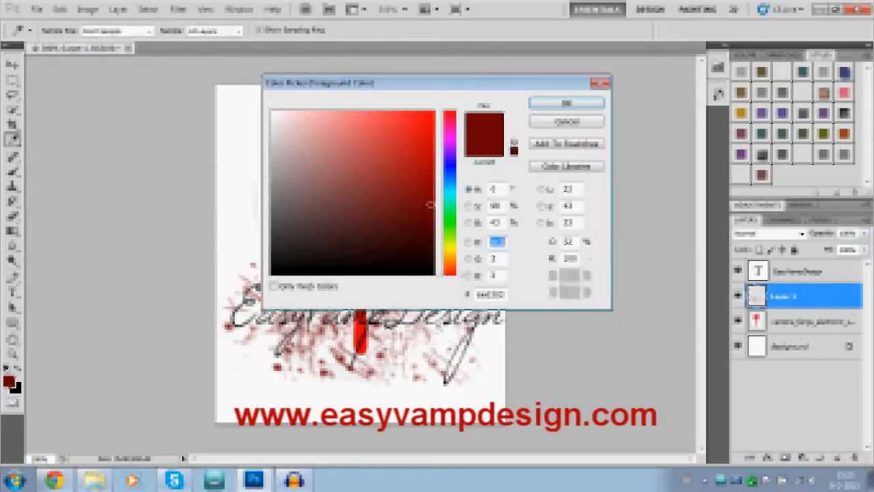
{"action": "mouse_move", "coordinate": [420, 128]}
{"action": "left_mouse_down"}
{"action": "mouse_move", "coordinate": [403, 120]}
{"action": "mouse_move", "coordinate": [428, 122]}
{"action": "left_mouse_up"}
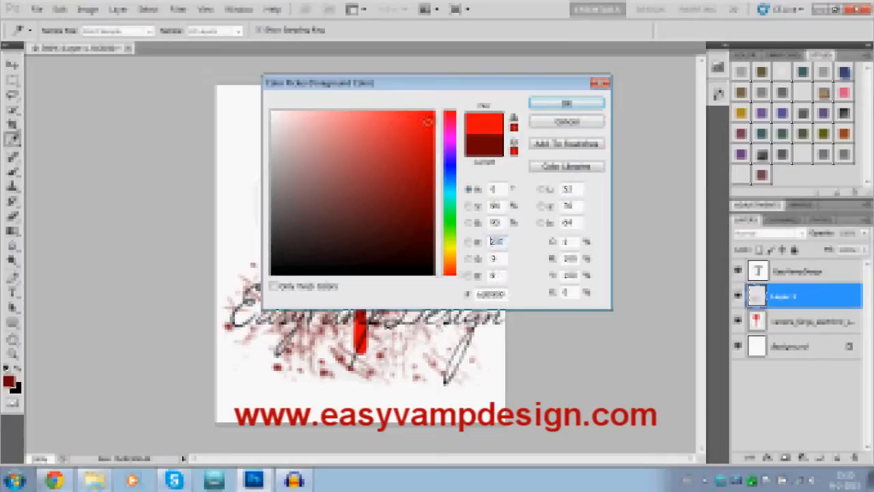
{"action": "left_click", "coordinate": [550, 105]}
{"action": "left_click", "coordinate": [299, 316]}
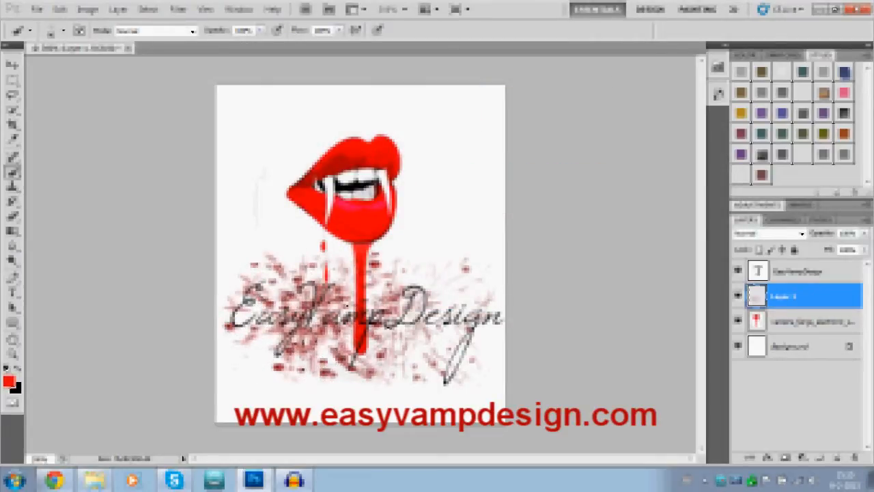
{"action": "left_click", "coordinate": [409, 325]}
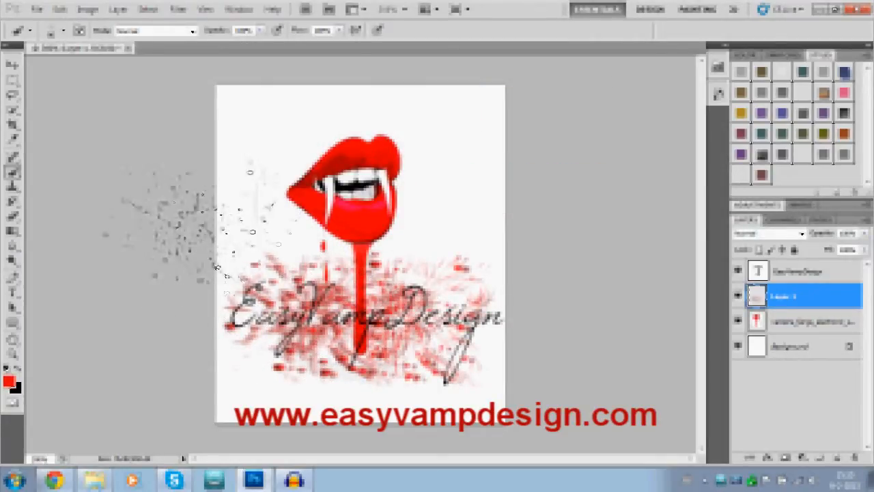
Compare how the logo and its splatters look at 100% and 200% zoom.
{"action": "left_click", "coordinate": [403, 9]}
{"action": "left_click", "coordinate": [410, 66]}
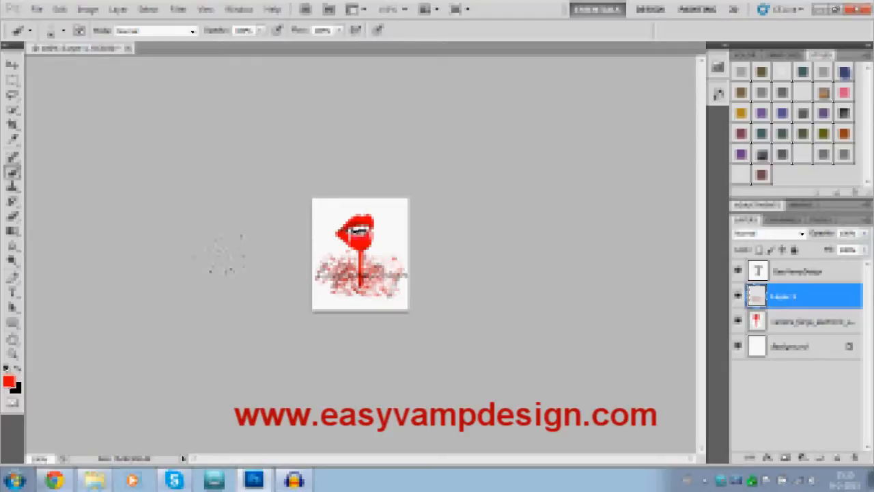
{"action": "left_click", "coordinate": [403, 10]}
{"action": "left_click", "coordinate": [410, 68]}
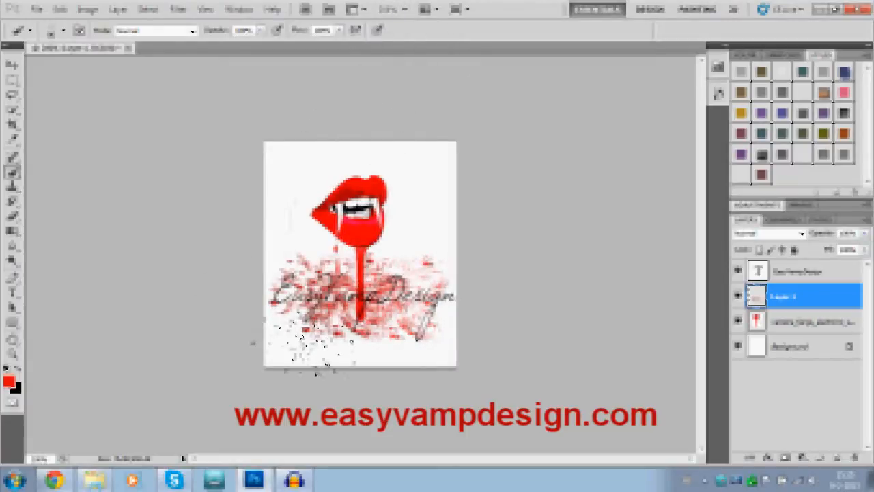
{"action": "left_click", "coordinate": [407, 10]}
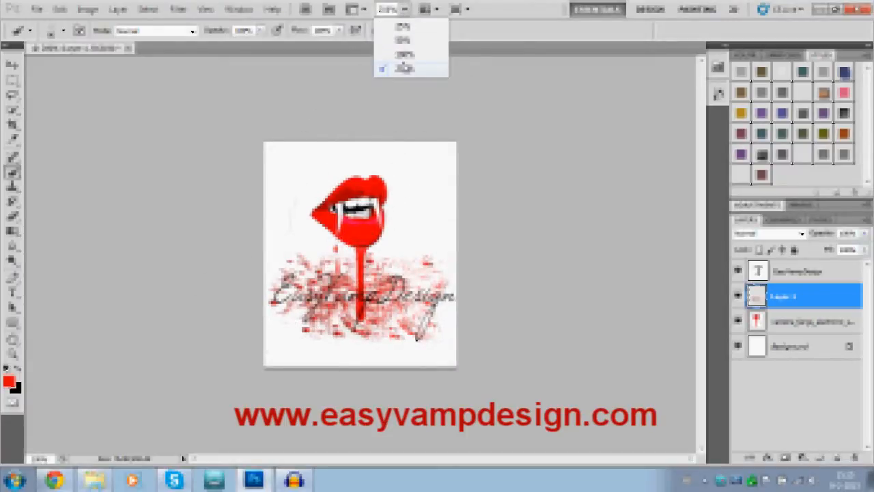
{"action": "left_click", "coordinate": [403, 59]}
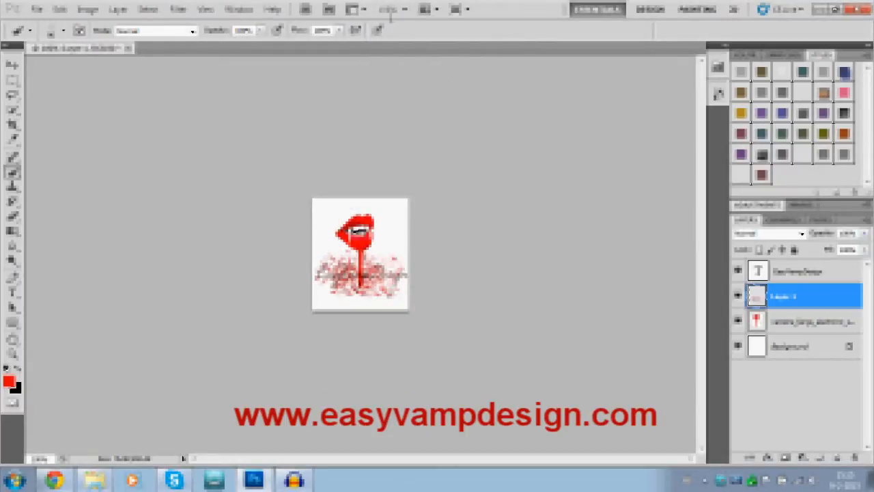
{"action": "left_click", "coordinate": [404, 10]}
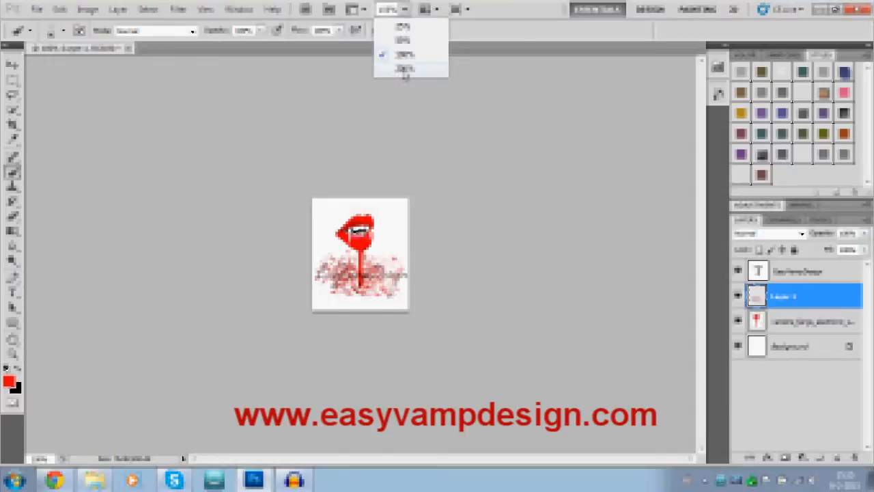
{"action": "left_click", "coordinate": [405, 69]}
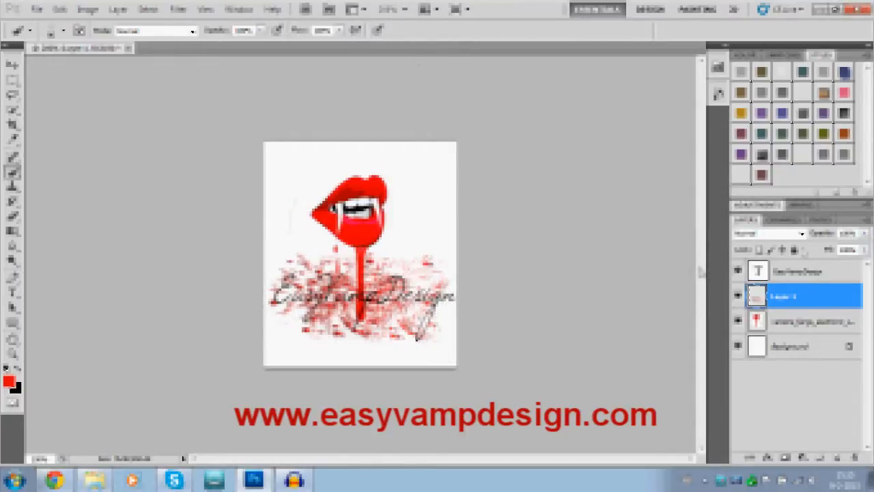
Enable a Gradient Overlay in the EasyVampDesign text layer's Layer Style and open its gradient presets.
{"action": "left_click", "coordinate": [820, 273]}
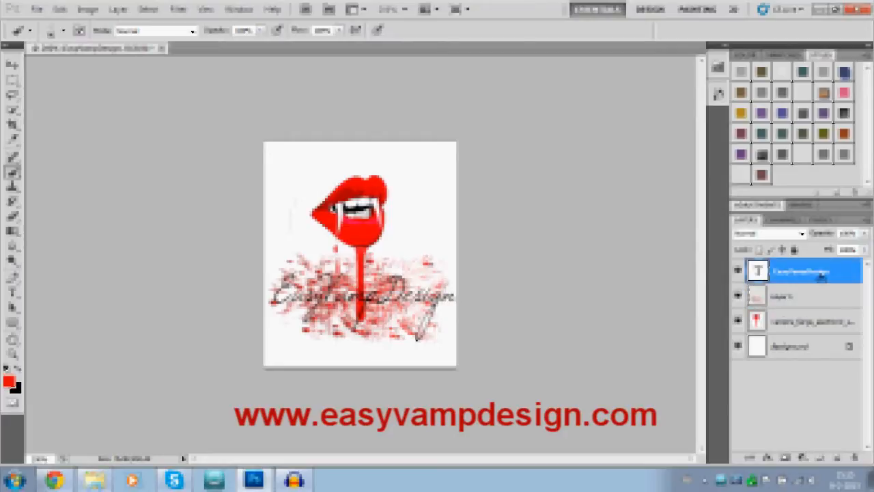
{"action": "double_click", "coordinate": [855, 273]}
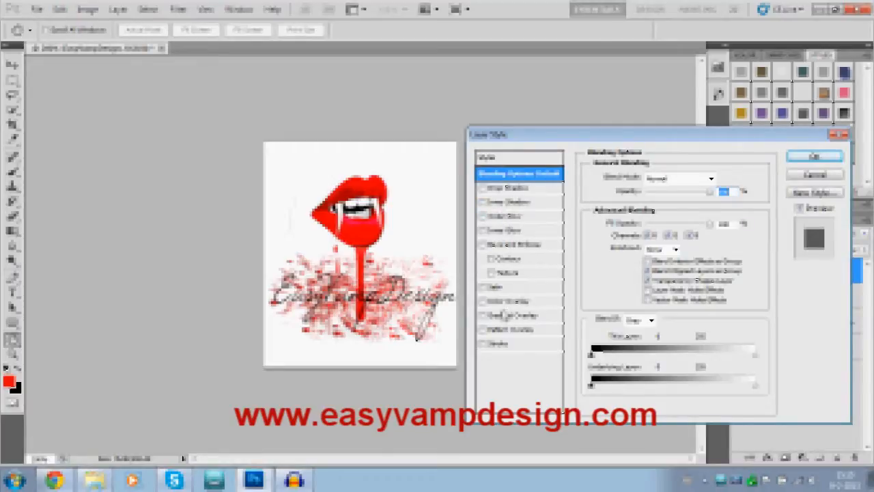
{"action": "left_click", "coordinate": [504, 316]}
{"action": "left_click", "coordinate": [707, 207]}
Try a dark red-to-orange gradient and a mostly black gradient on the EasyVampDesign text.
{"action": "scroll", "coordinate": [658, 261], "scroll_direction": "down", "scroll_amount": 5}
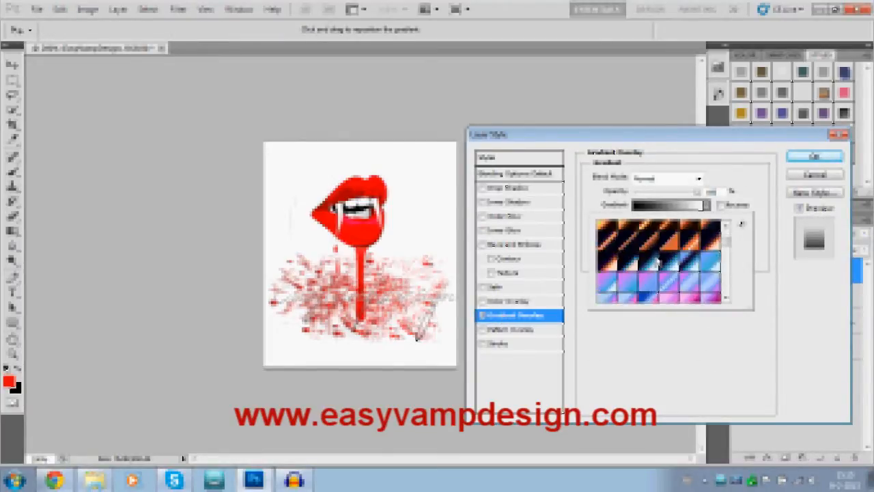
{"action": "scroll", "coordinate": [658, 260], "scroll_direction": "down", "scroll_amount": 6}
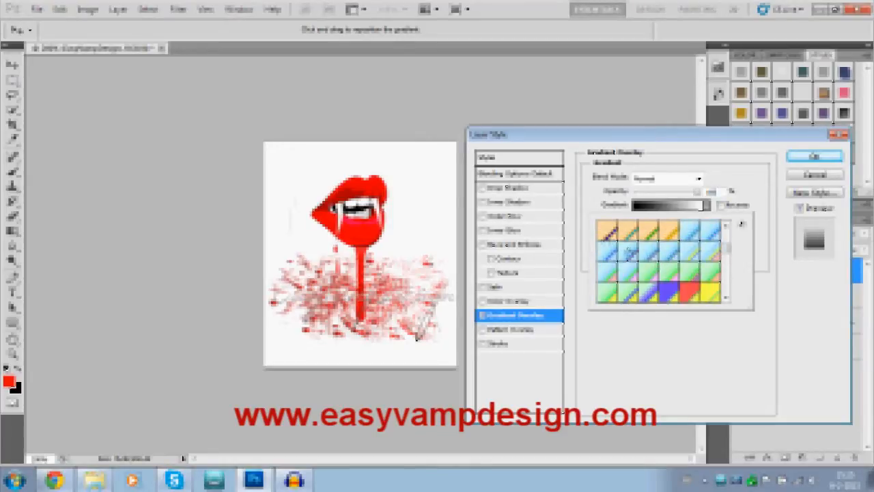
{"action": "left_click", "coordinate": [612, 248]}
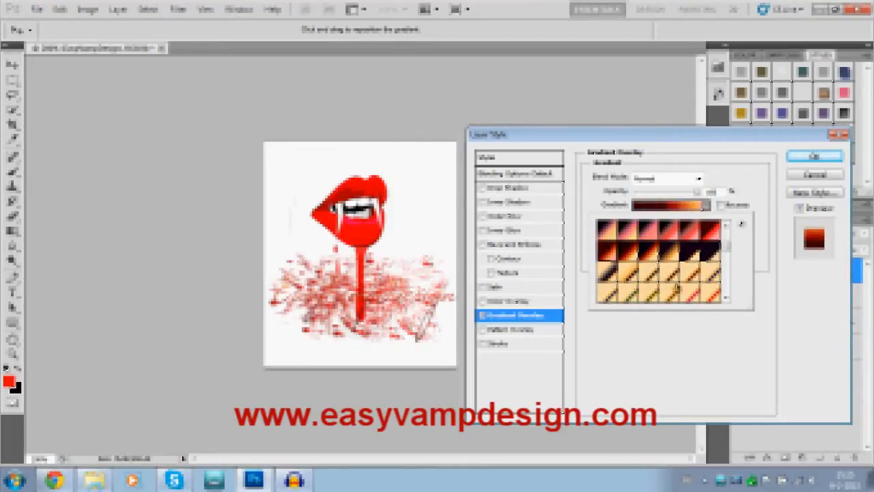
{"action": "left_click", "coordinate": [692, 256]}
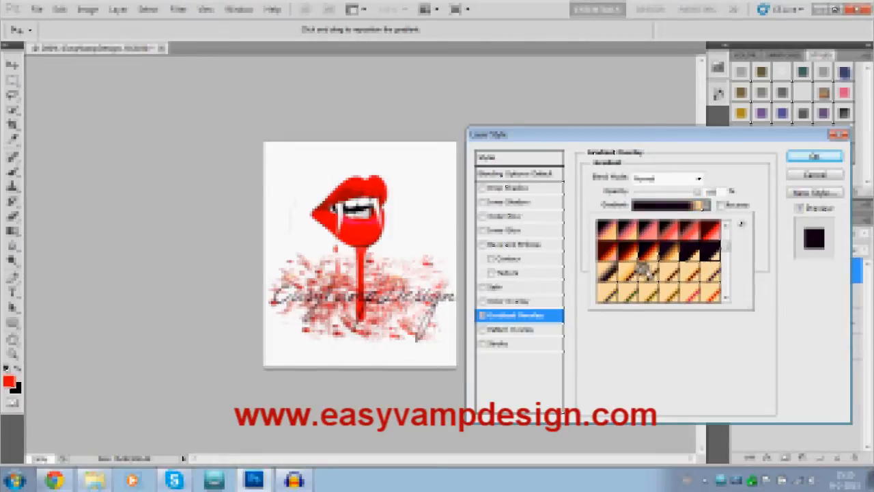
Set the text's Gradient Overlay to the preset that runs from orange through dark red to black.
{"action": "scroll", "coordinate": [644, 271], "scroll_direction": "down", "scroll_amount": 3}
{"action": "scroll", "coordinate": [685, 279], "scroll_direction": "down", "scroll_amount": 8}
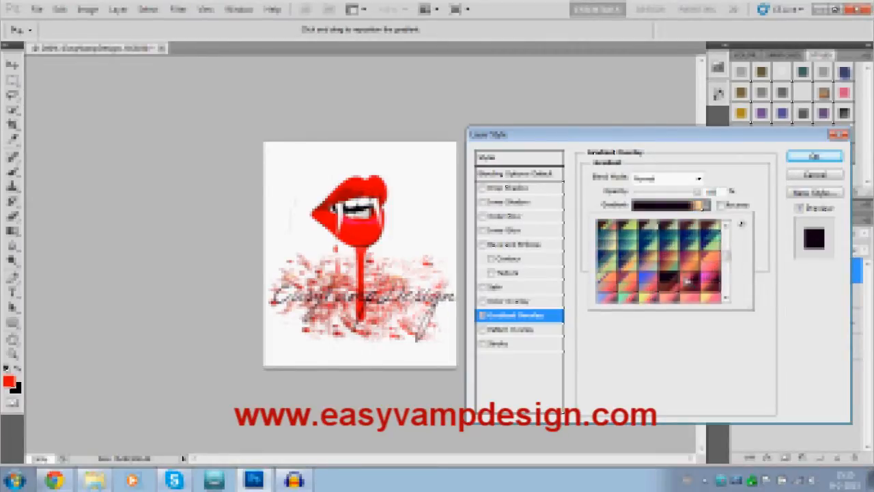
{"action": "scroll", "coordinate": [685, 279], "scroll_direction": "down", "scroll_amount": 8}
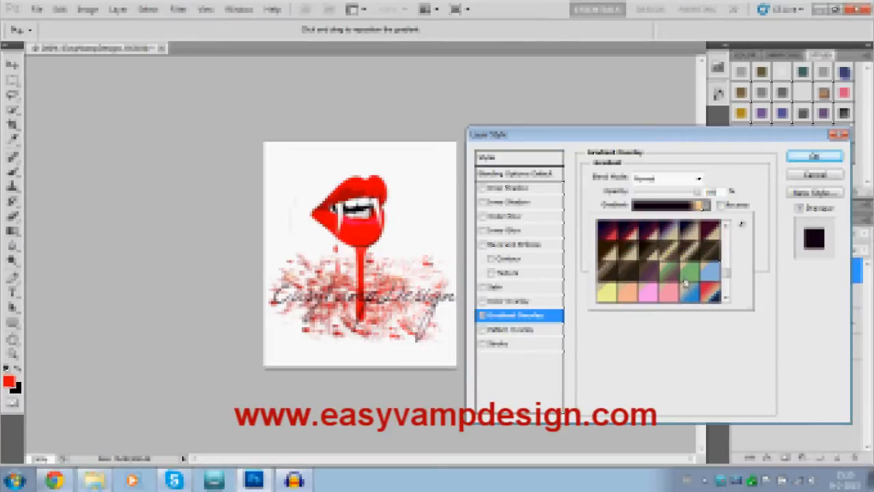
{"action": "scroll", "coordinate": [685, 279], "scroll_direction": "down", "scroll_amount": 8}
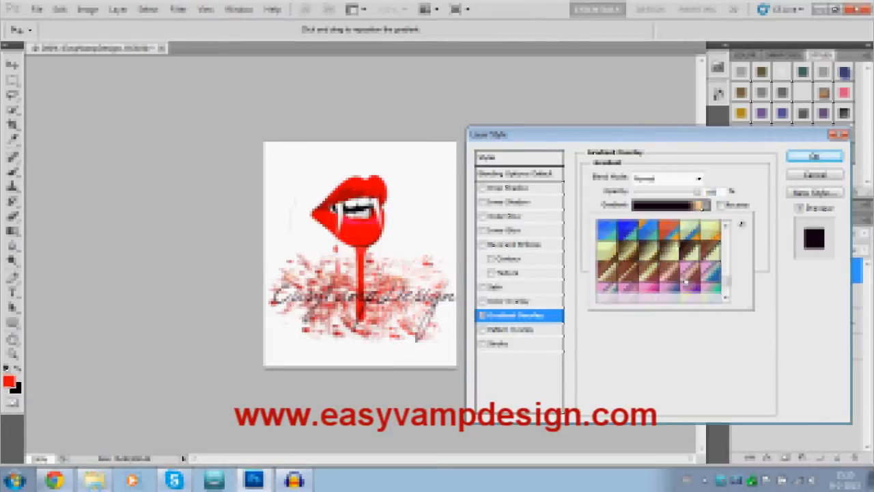
{"action": "left_click", "coordinate": [621, 229]}
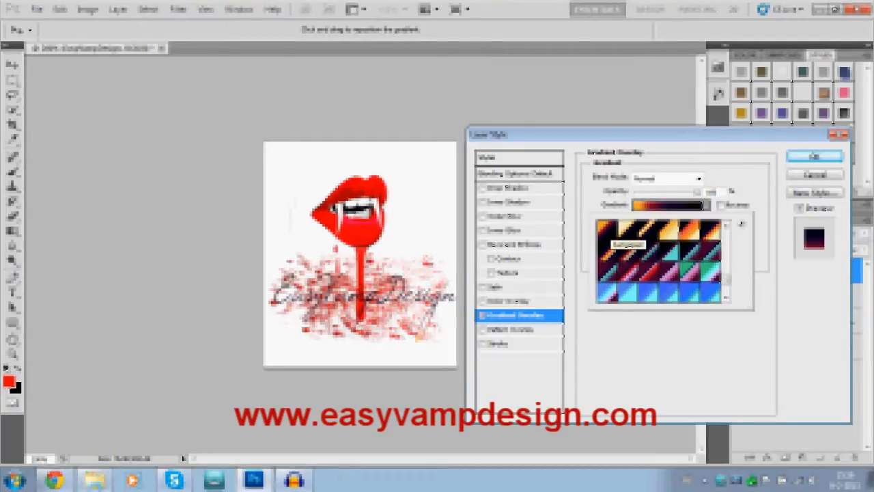
{"action": "left_click", "coordinate": [751, 194]}
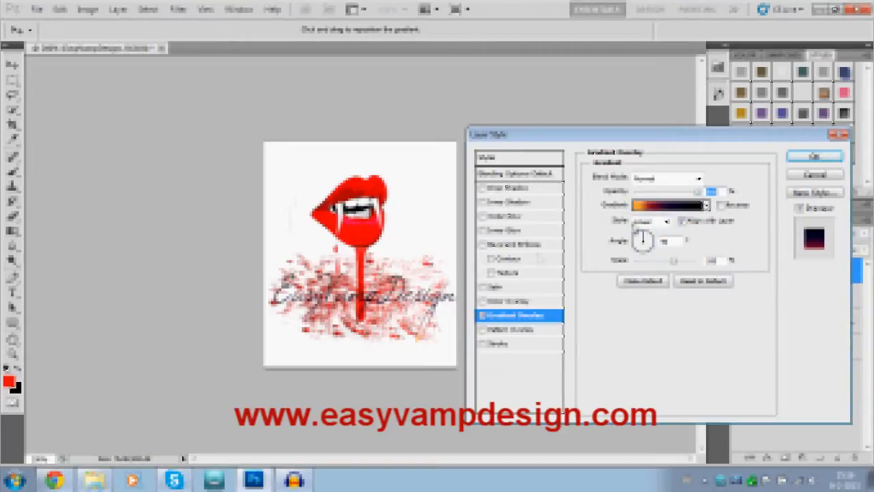
Enable an Outer Glow on the EasyVampDesign text with a very dark red colour and the Normal blend mode.
{"action": "left_click", "coordinate": [504, 217]}
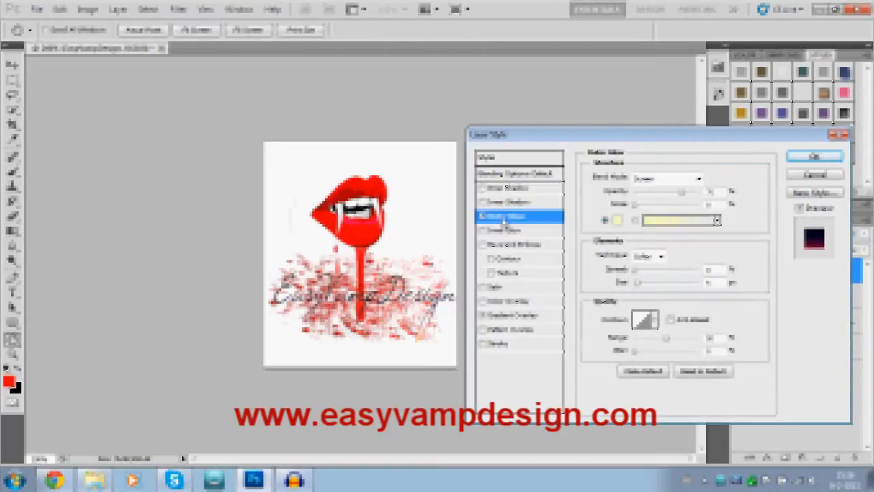
{"action": "left_click", "coordinate": [617, 220]}
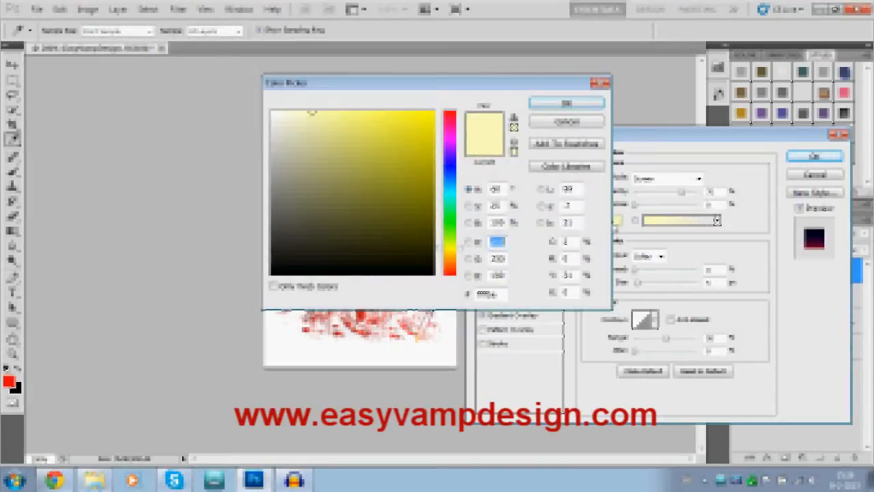
{"action": "left_click", "coordinate": [450, 117]}
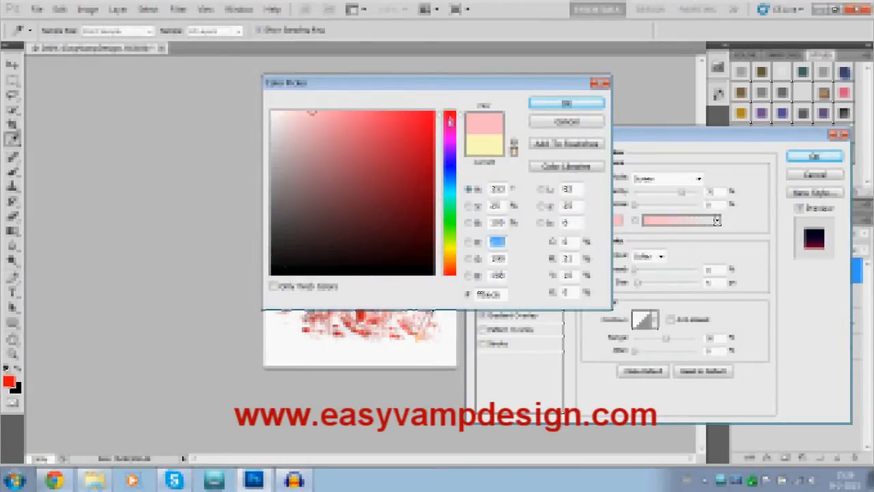
{"action": "left_click_drag", "start_coordinate": [410, 198], "coordinate": [408, 235]}
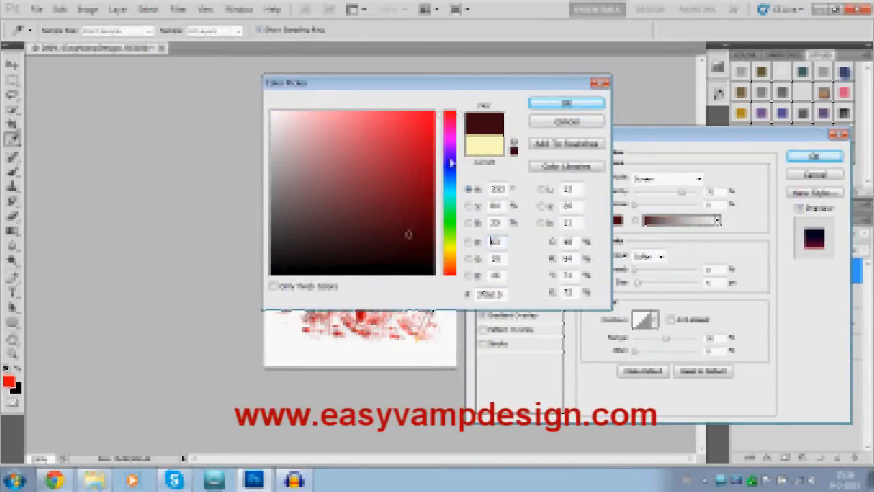
{"action": "left_click", "coordinate": [554, 106]}
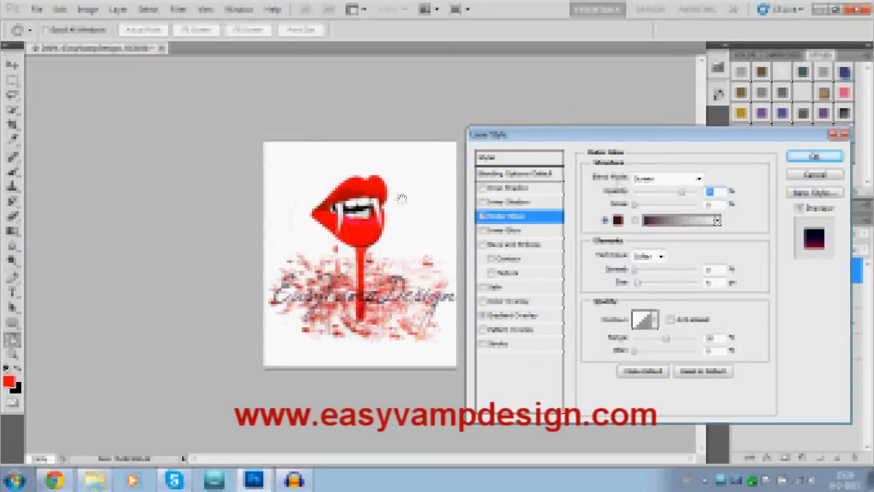
{"action": "left_click", "coordinate": [686, 181]}
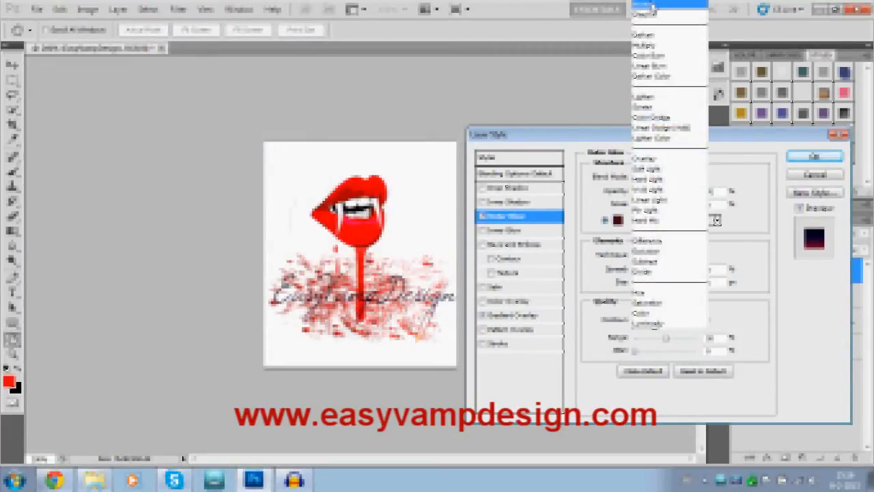
{"action": "left_click", "coordinate": [651, 5]}
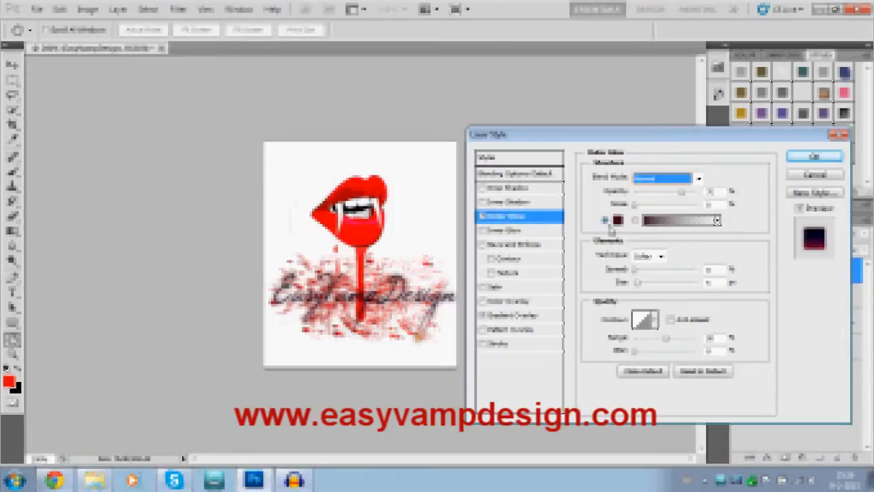
Set the Outer Glow's spread to 89%.
{"action": "left_click_drag", "start_coordinate": [637, 272], "coordinate": [644, 274]}
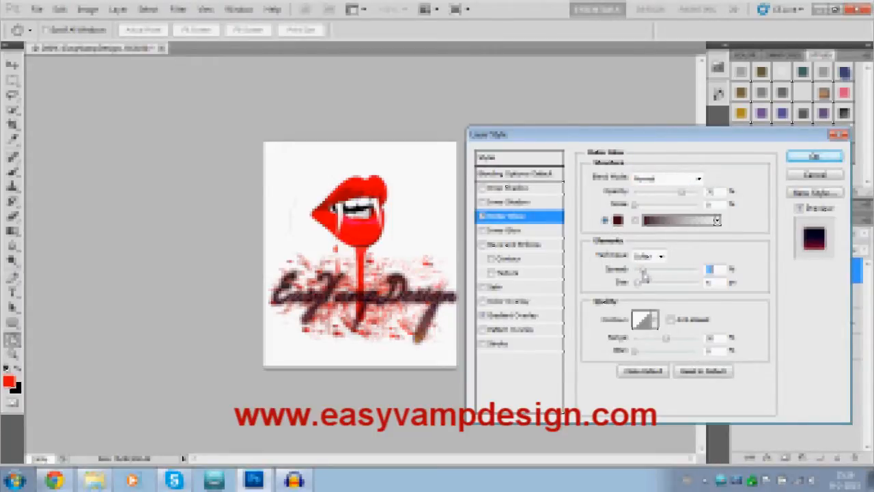
{"action": "left_click_drag", "start_coordinate": [643, 277], "coordinate": [642, 277]}
{"action": "key", "text": "BackSpace"}
{"action": "key", "text": "BackSpace"}
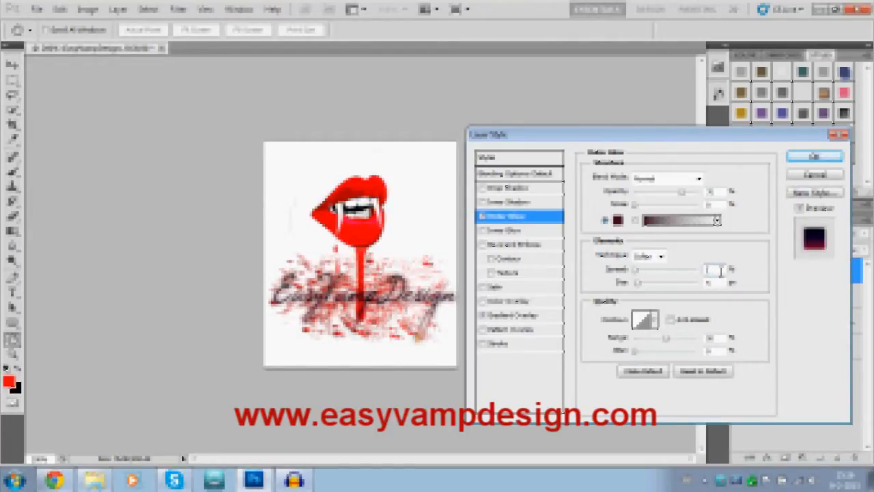
{"action": "type", "text": "89"}
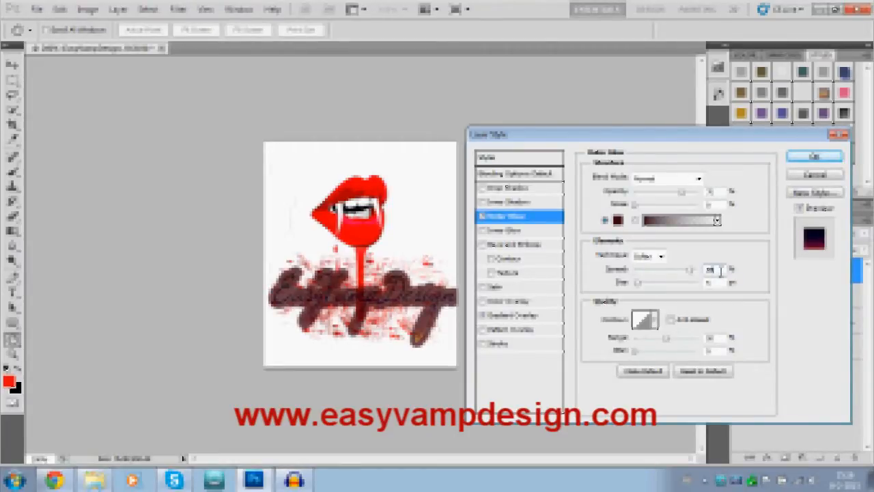
Reduce the Outer Glow's size and opacity slightly and apply the layer style to the text.
{"action": "mouse_move", "coordinate": [638, 283]}
{"action": "left_mouse_down"}
{"action": "mouse_move", "coordinate": [644, 288]}
{"action": "mouse_move", "coordinate": [636, 288]}
{"action": "left_mouse_up"}
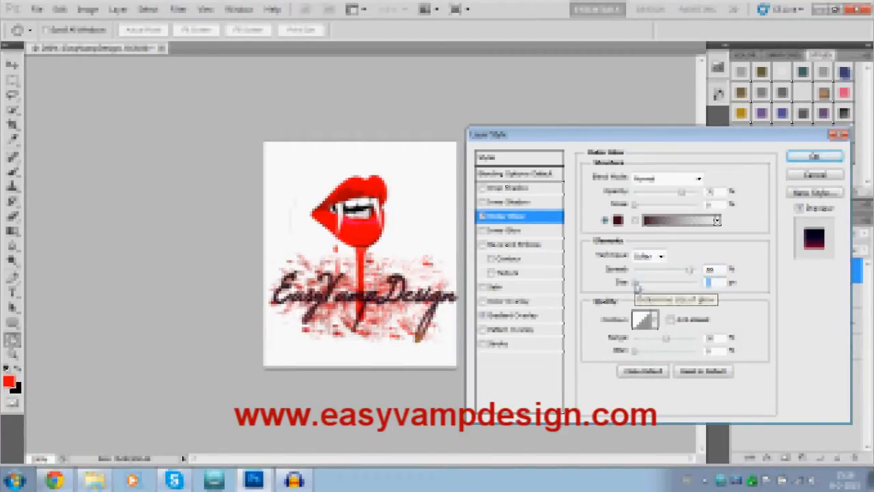
{"action": "left_click_drag", "start_coordinate": [681, 195], "coordinate": [668, 194]}
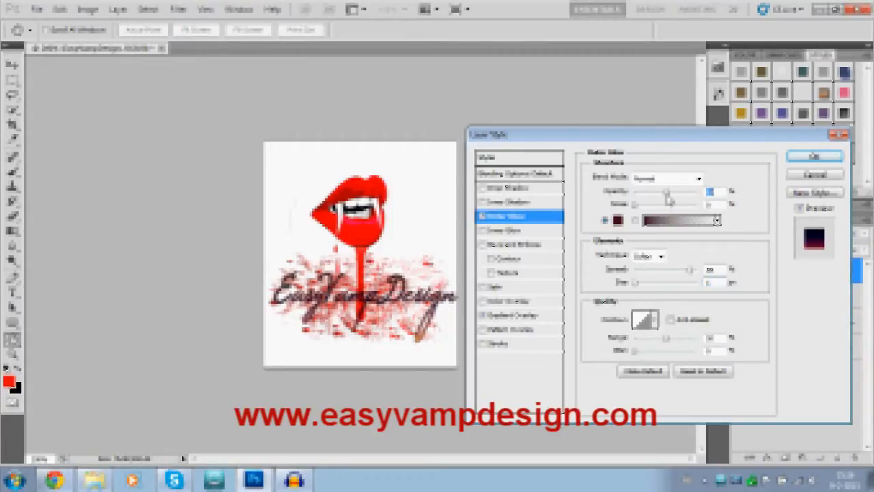
{"action": "left_click", "coordinate": [813, 157]}
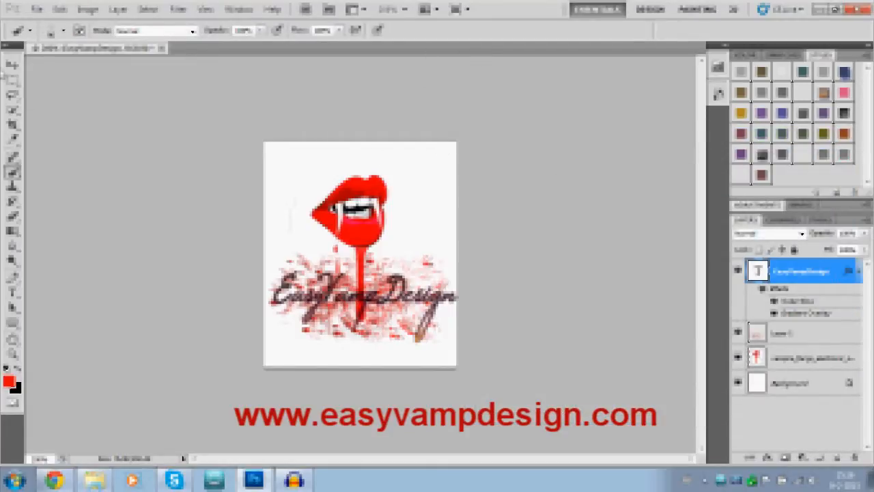
Nudge the EasyVampDesign text slightly left with the Move tool to fit it within the canvas.
{"action": "left_click", "coordinate": [12, 64]}
{"action": "key", "text": "Left"}
{"action": "key", "text": "Left"}
{"action": "key", "text": "Left"}
{"action": "key", "text": "Left"}
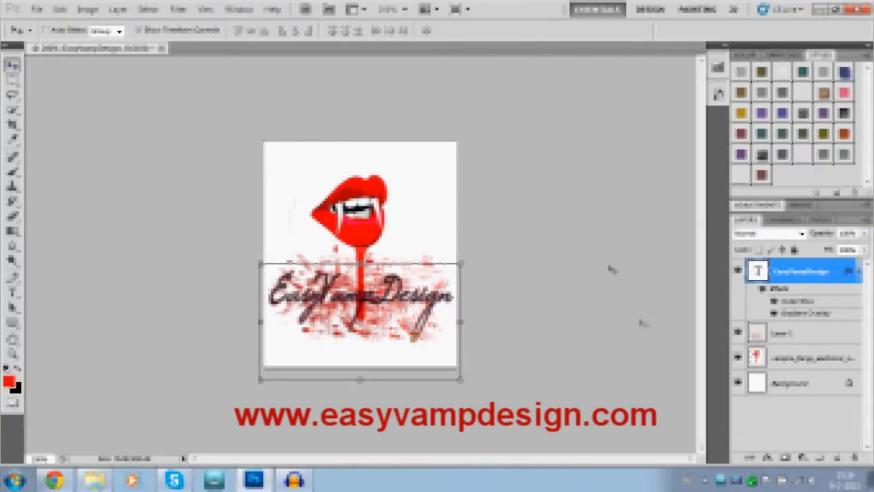
Add an empty layer above the red splatter layer and lower the splatter layer's opacity to about half.
{"action": "left_click", "coordinate": [804, 341]}
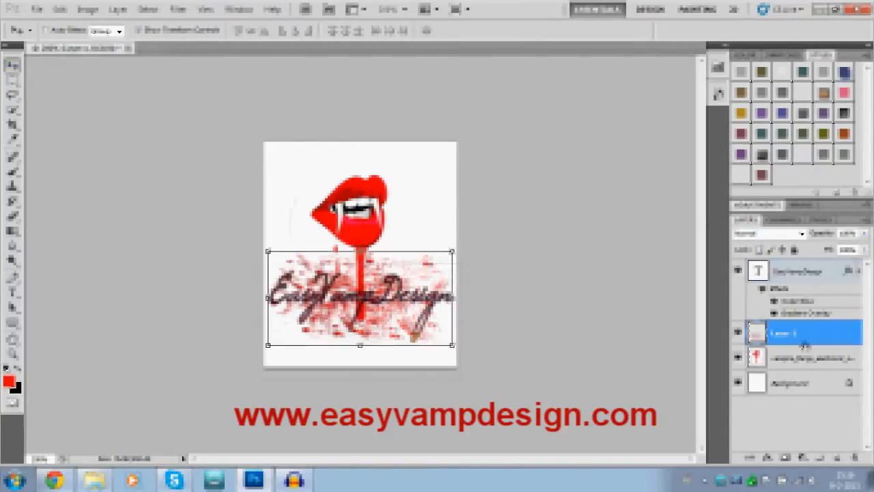
{"action": "left_click", "coordinate": [837, 456]}
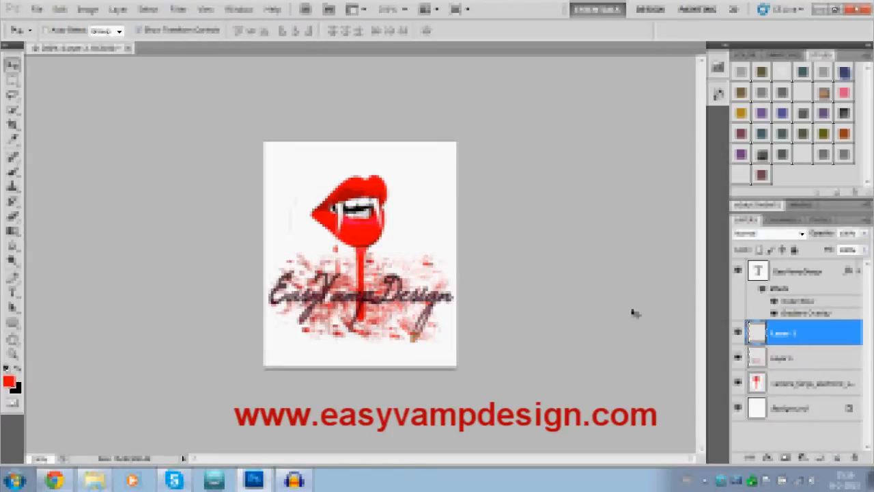
{"action": "left_click", "coordinate": [789, 360]}
{"action": "left_click", "coordinate": [864, 234]}
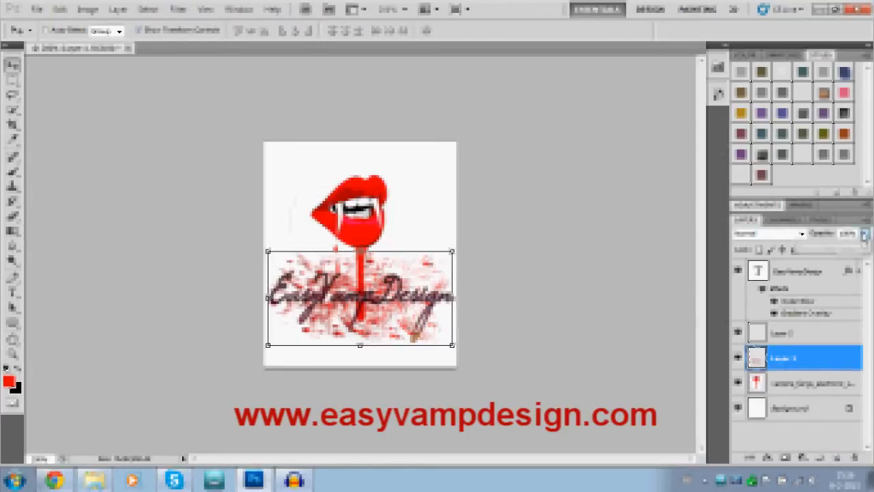
{"action": "left_click_drag", "start_coordinate": [848, 247], "coordinate": [844, 247]}
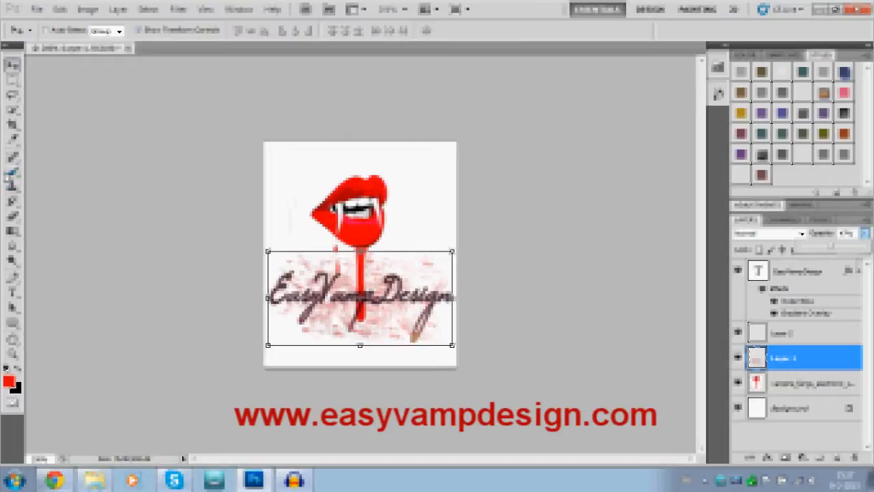
Paint light red halftone dots across the whole canvas on the splatter layer with a large dotted brush.
{"action": "left_click", "coordinate": [13, 172]}
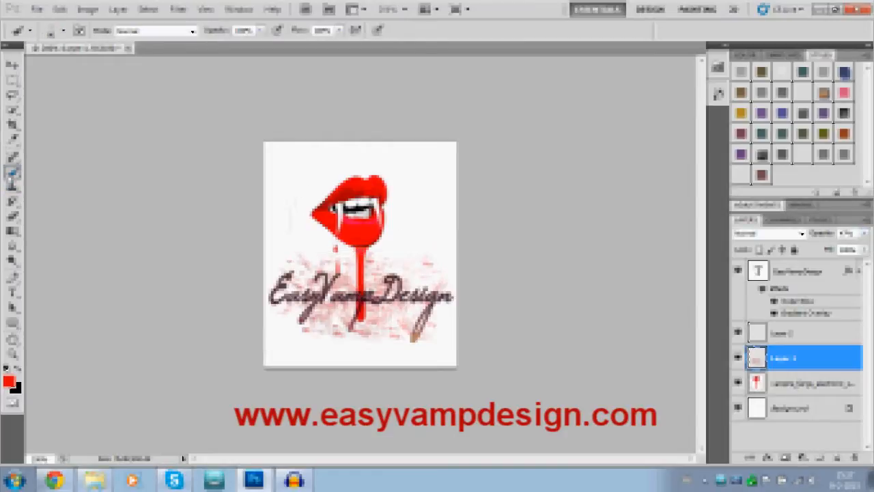
{"action": "left_click", "coordinate": [63, 30]}
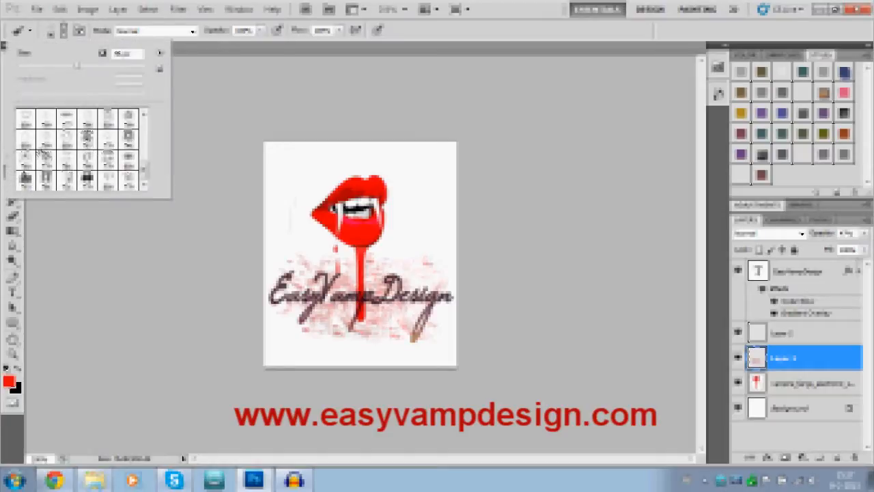
{"action": "left_click", "coordinate": [46, 140]}
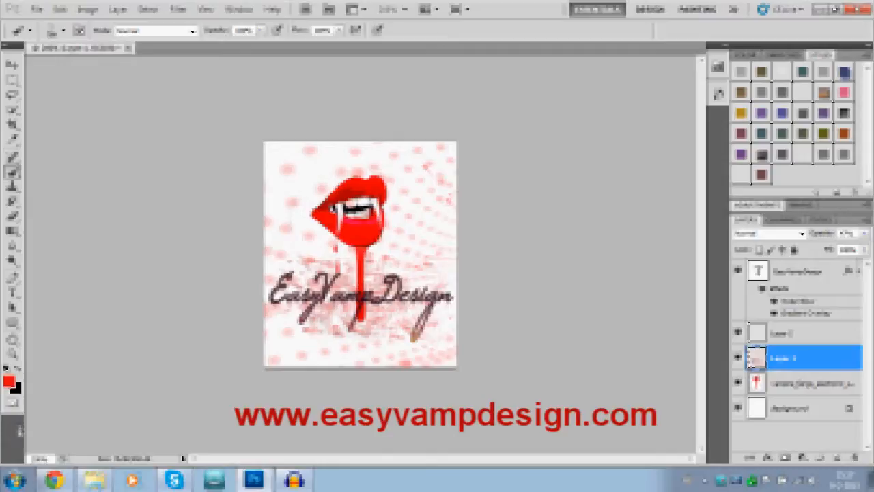
Set the foreground colour to a darker red and paint more dots over the canvas on the splatter layer.
{"action": "left_click", "coordinate": [9, 381]}
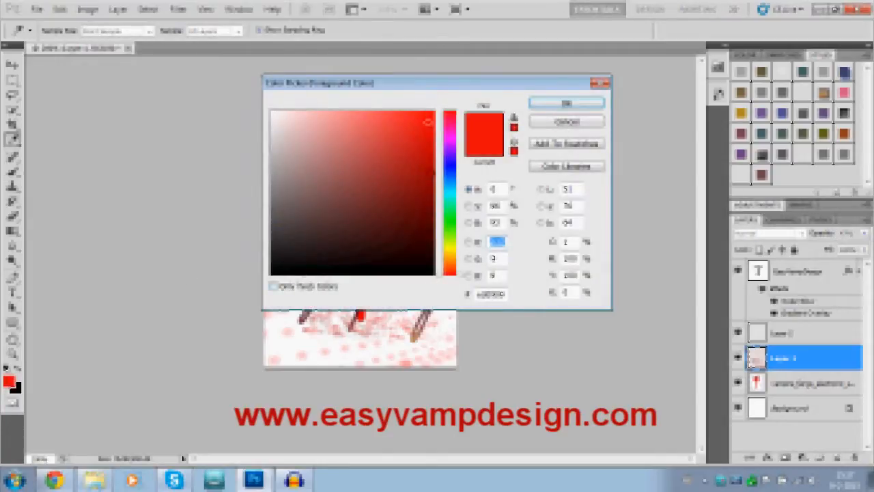
{"action": "left_click", "coordinate": [422, 179]}
{"action": "left_click", "coordinate": [566, 103]}
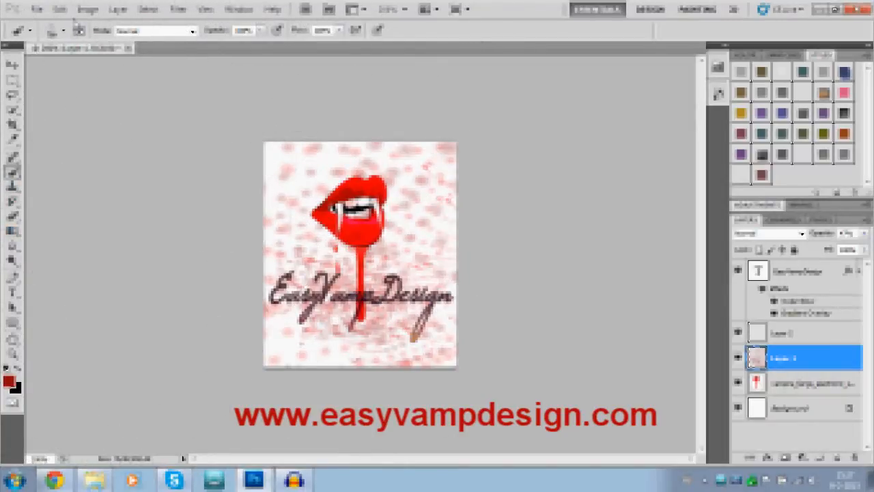
Try stamping a splatter-shaped brush beside the lips on the splatter layer.
{"action": "left_click", "coordinate": [64, 30]}
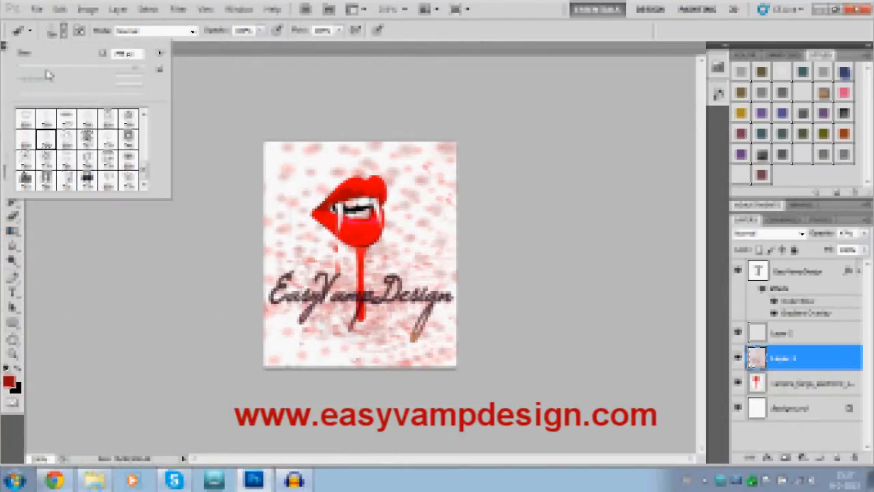
{"action": "scroll", "coordinate": [93, 150], "scroll_direction": "up", "scroll_amount": 3}
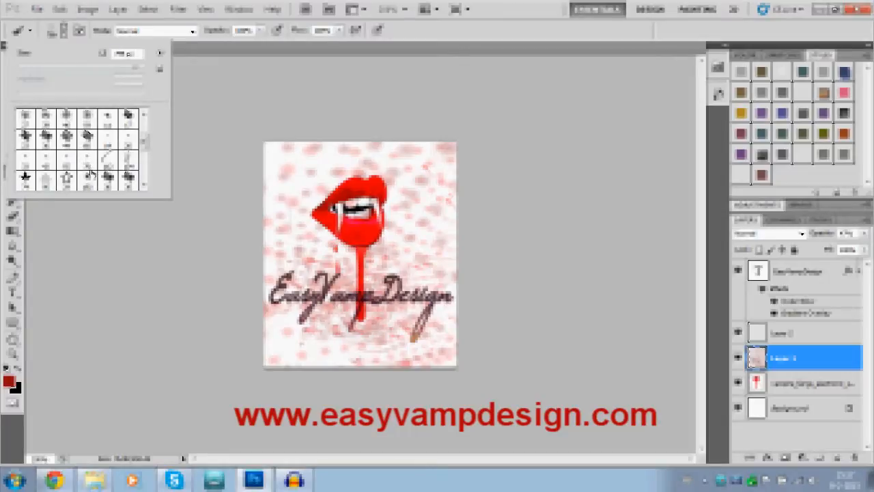
{"action": "left_click", "coordinate": [46, 180]}
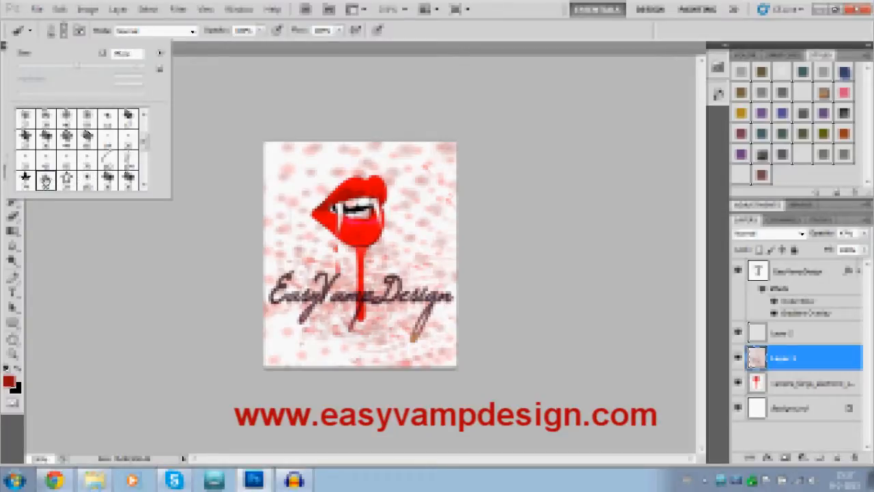
{"action": "left_click", "coordinate": [415, 213]}
{"action": "left_click", "coordinate": [415, 205]}
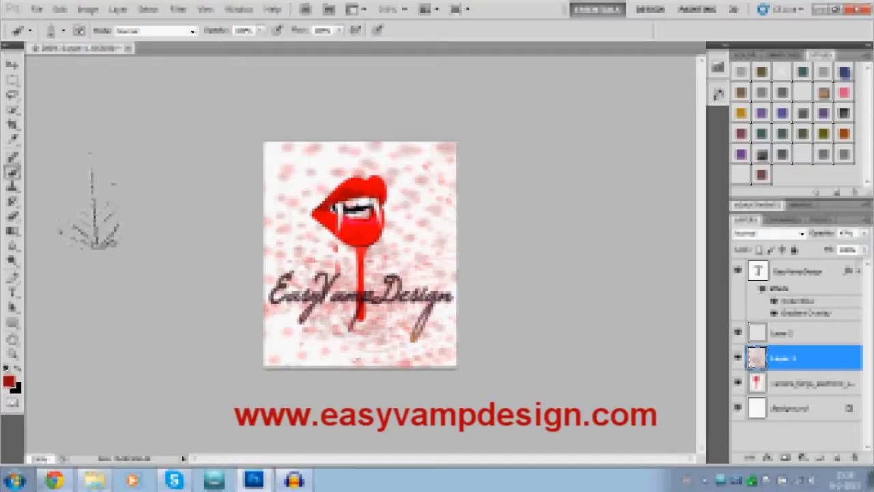
{"action": "left_click", "coordinate": [60, 10]}
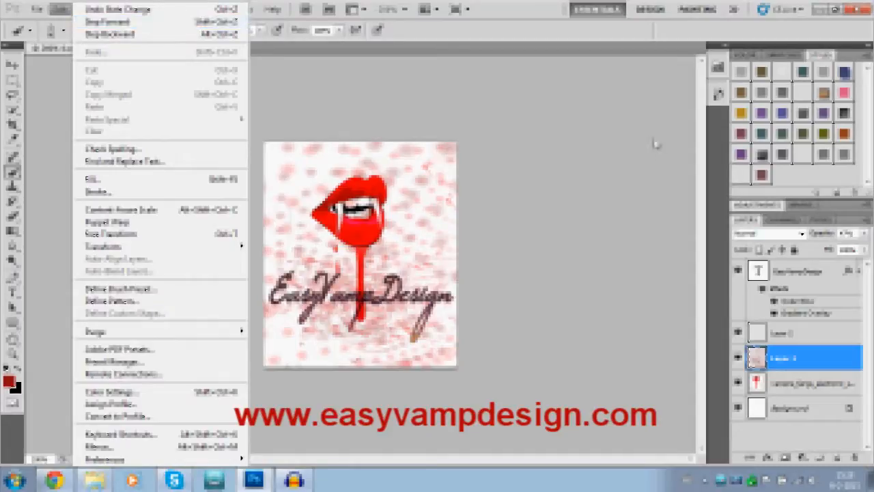
{"action": "left_click", "coordinate": [634, 181]}
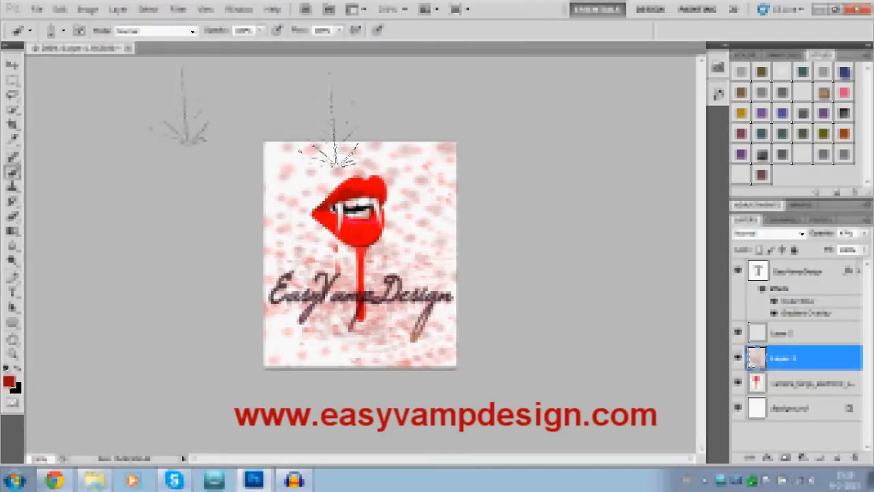
Try several bristle brush presets and select the first one, a round bristle brush.
{"action": "left_click", "coordinate": [61, 31]}
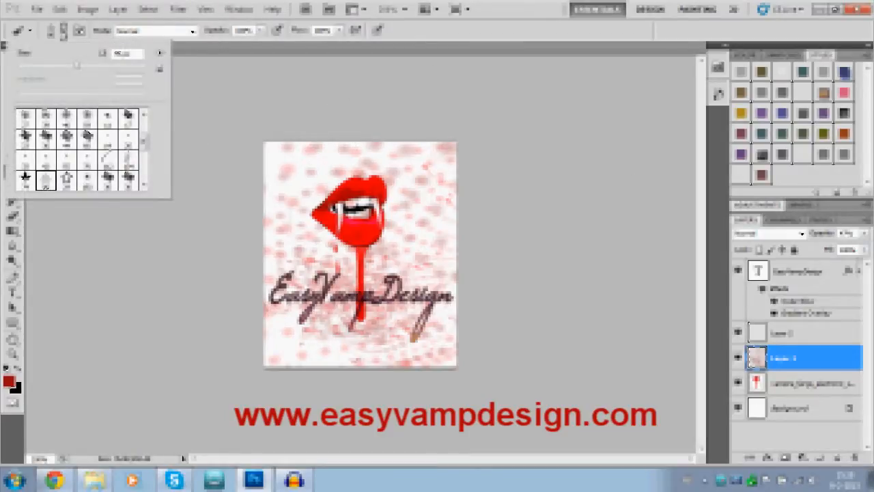
{"action": "scroll", "coordinate": [115, 167], "scroll_direction": "up", "scroll_amount": 5}
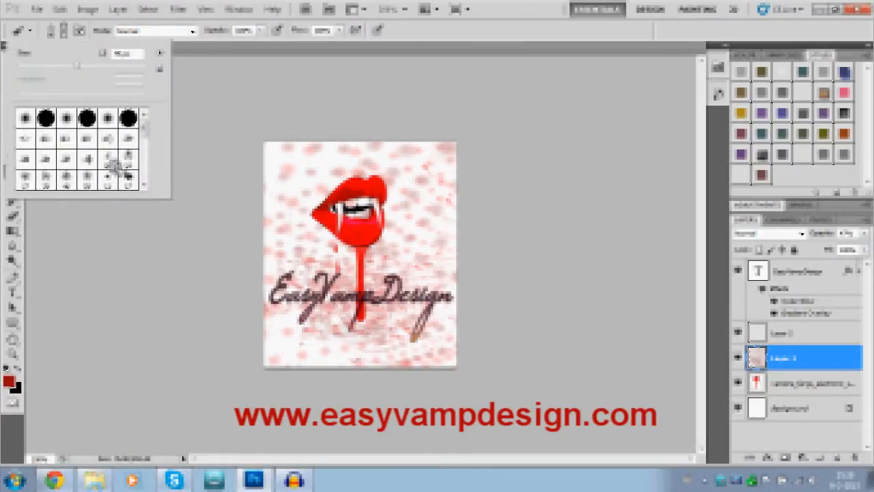
{"action": "left_click", "coordinate": [88, 138]}
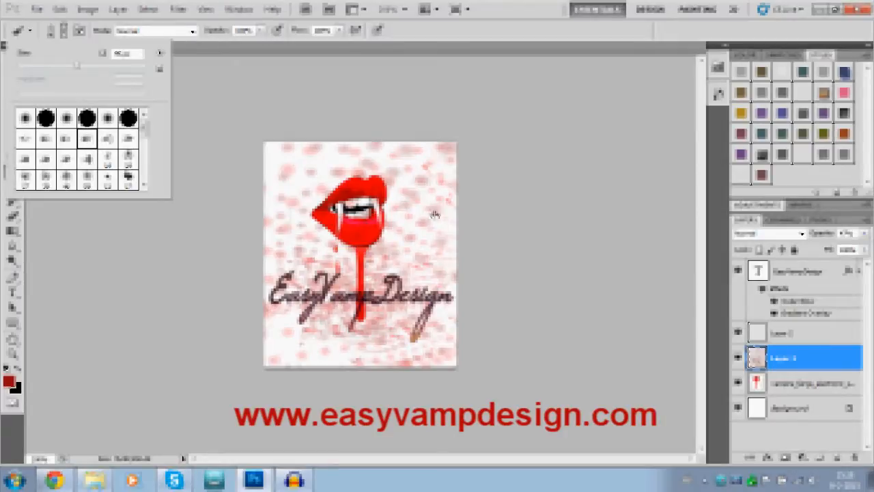
{"action": "left_click", "coordinate": [127, 138]}
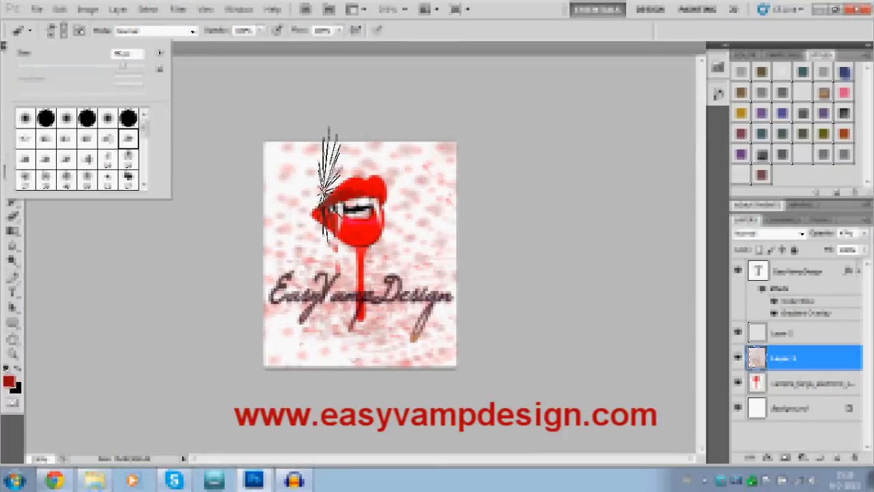
{"action": "left_click", "coordinate": [25, 139]}
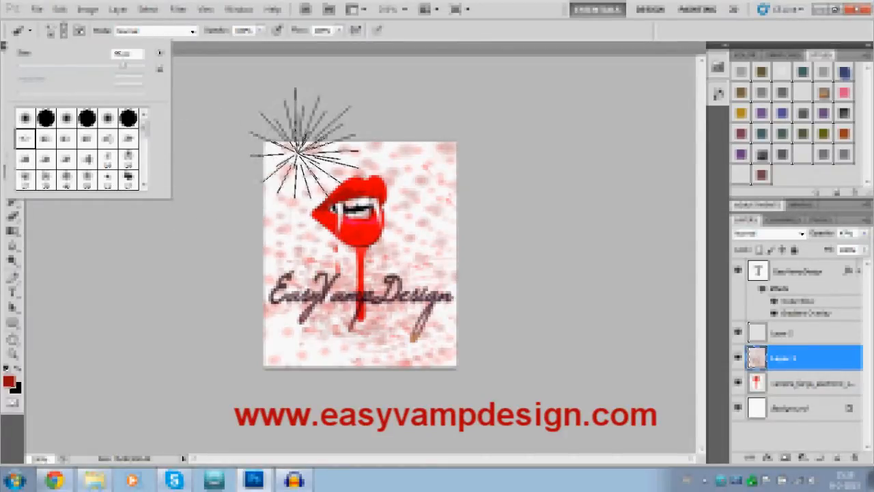
{"action": "left_click", "coordinate": [198, 147]}
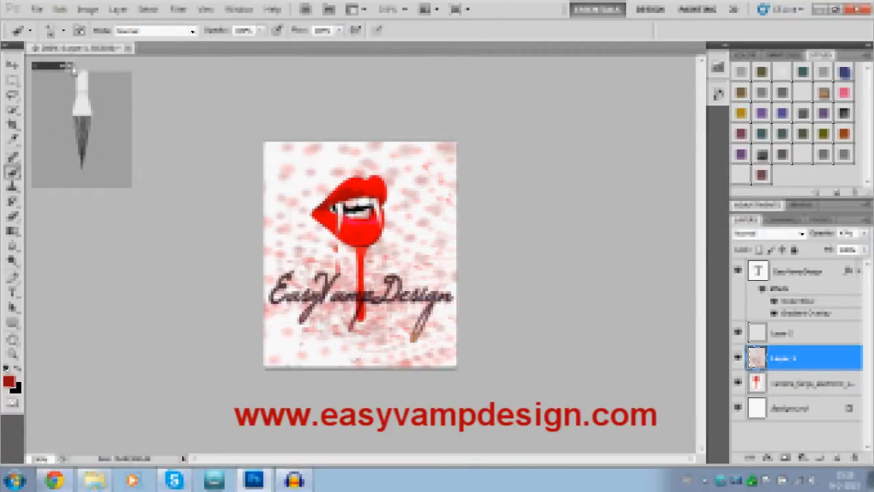
Dismiss the bristle brush preview and paint a soft red vignette around the canvas edges with a soft round brush at 0% hardness.
{"action": "left_click", "coordinate": [69, 66]}
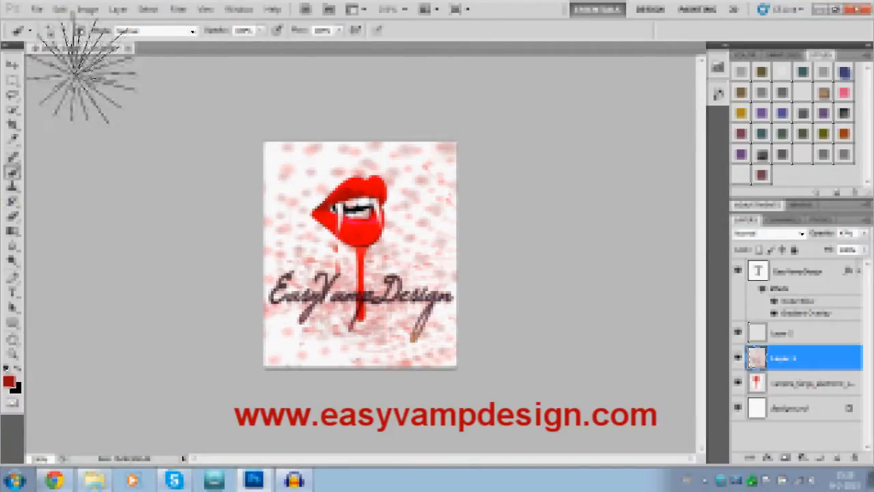
{"action": "left_click", "coordinate": [28, 30]}
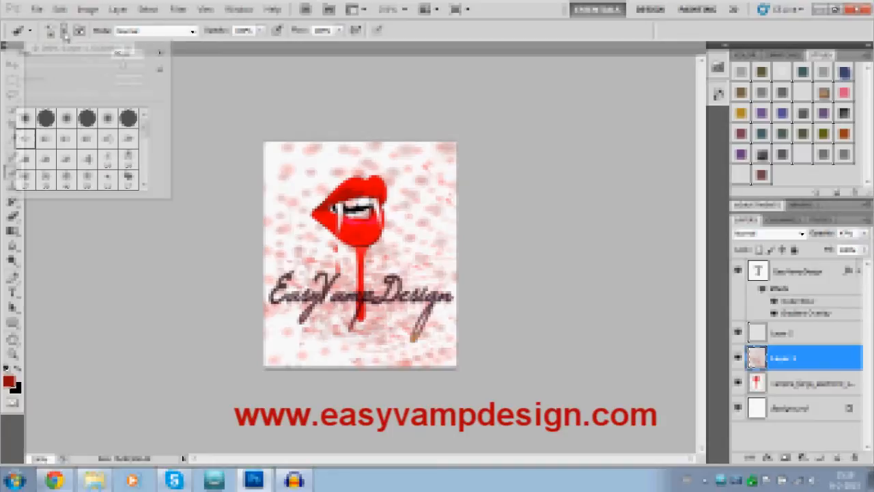
{"action": "left_click", "coordinate": [27, 118]}
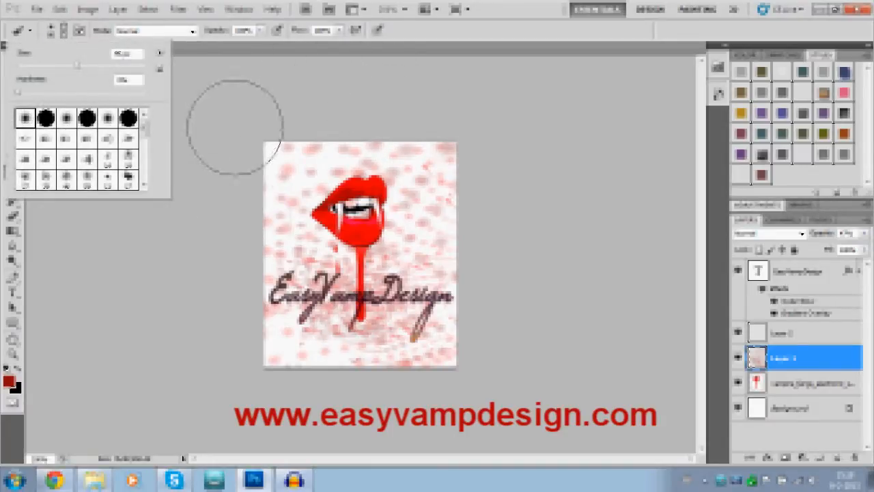
{"action": "left_click", "coordinate": [225, 157]}
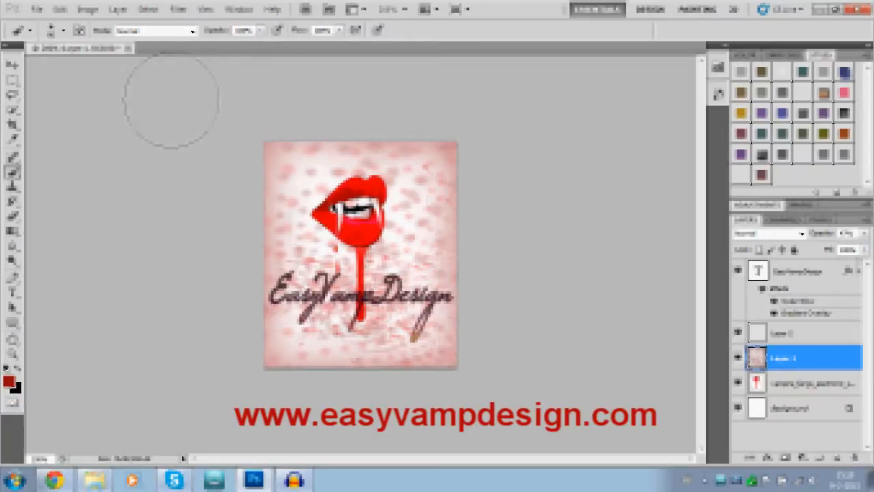
Save the logo as a JPEG named easyvampdesign in the parent easyvampdesign folder with high quality and the Baseline Optimized format.
{"action": "left_click", "coordinate": [405, 9]}
{"action": "left_click", "coordinate": [405, 55]}
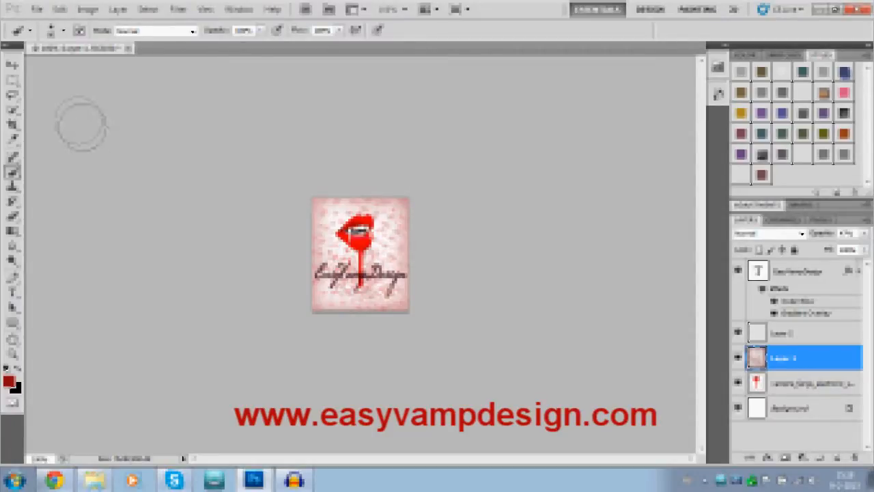
{"action": "left_click", "coordinate": [37, 10]}
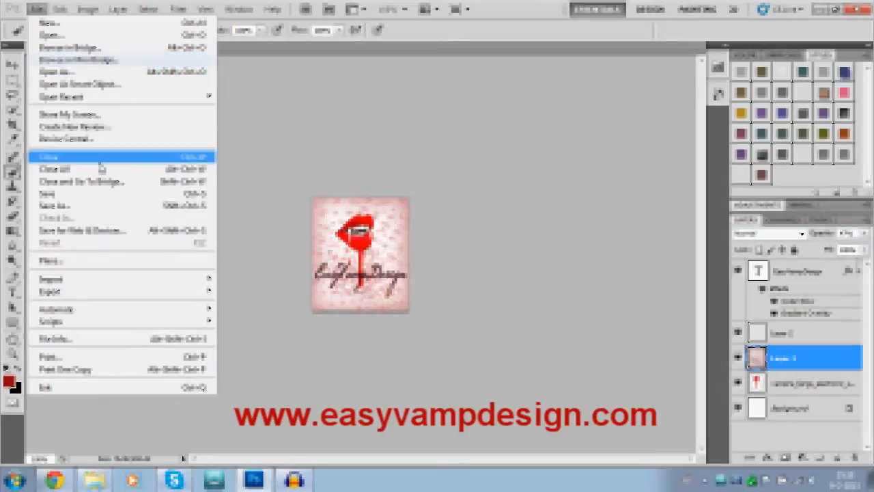
{"action": "left_click", "coordinate": [79, 205]}
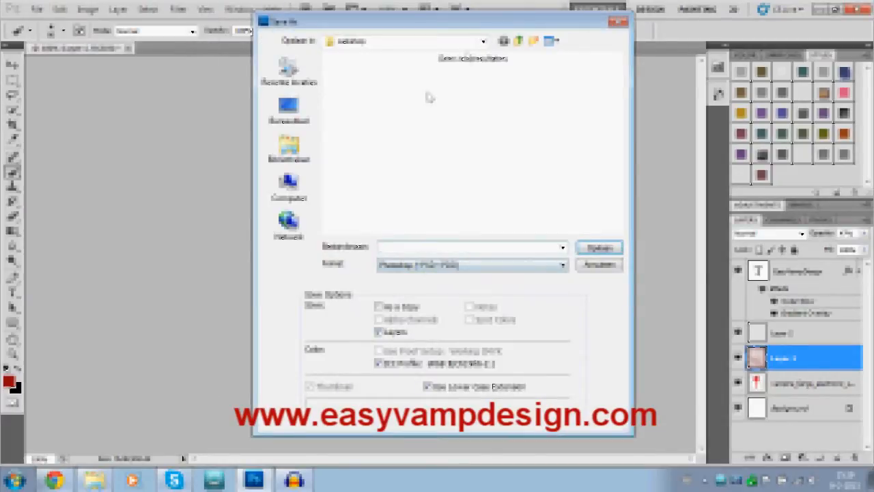
{"action": "left_click", "coordinate": [425, 267]}
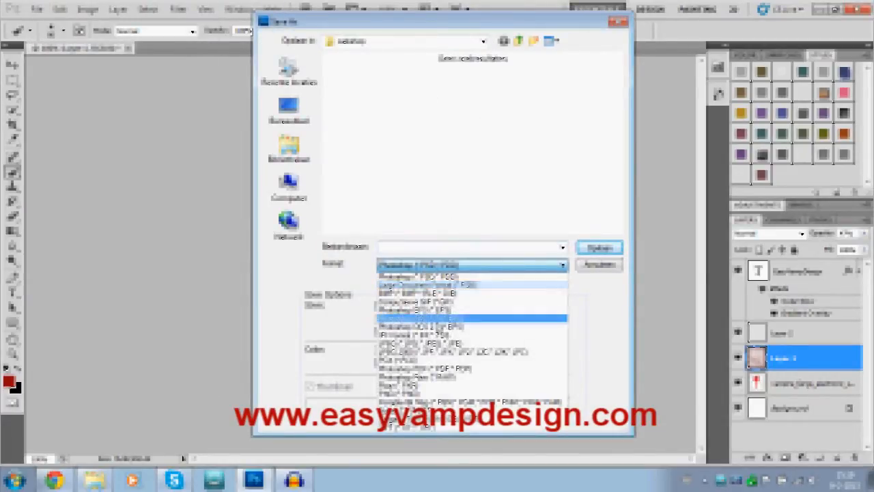
{"action": "left_click", "coordinate": [430, 342]}
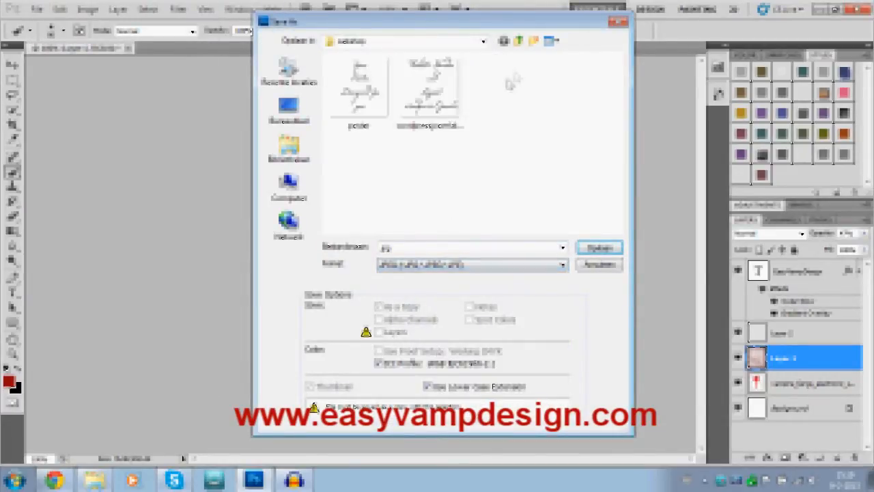
{"action": "left_click", "coordinate": [521, 42]}
{"action": "double_click", "coordinate": [420, 249]}
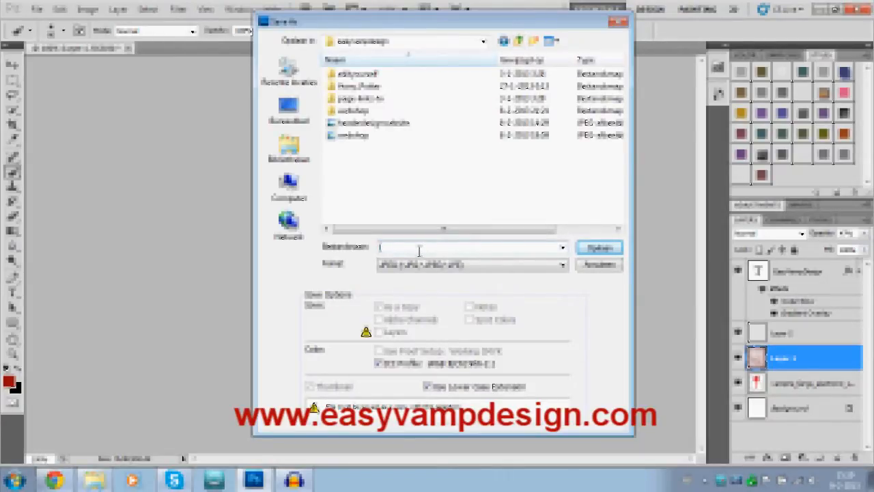
{"action": "type", "text": "easyvamplogo"}
{"action": "key", "text": "Return"}
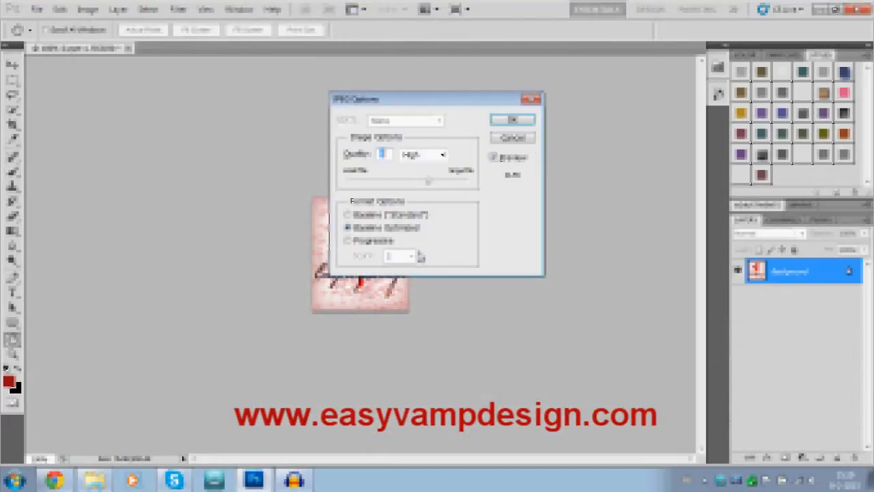
{"action": "key", "text": "Return"}
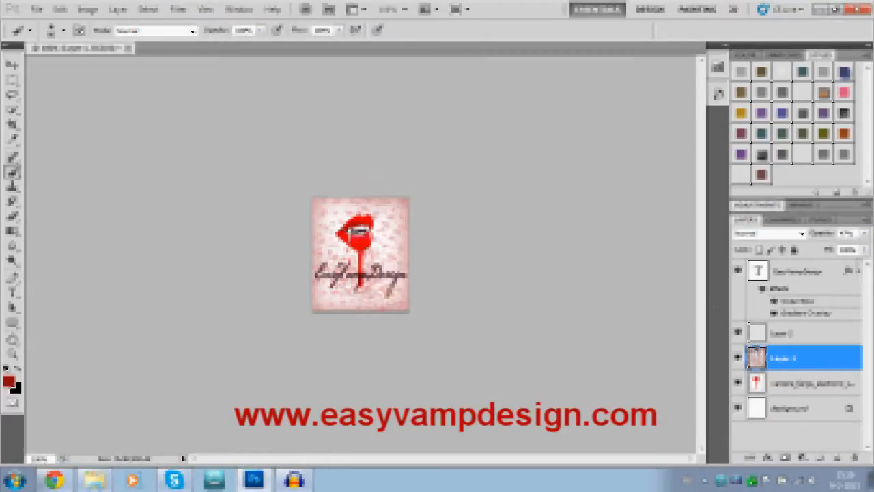
Start a Levels adjustment on the vampire fangs layer, setting the black input to about 170 and the midtone to about 2.7.
{"action": "left_click", "coordinate": [769, 386]}
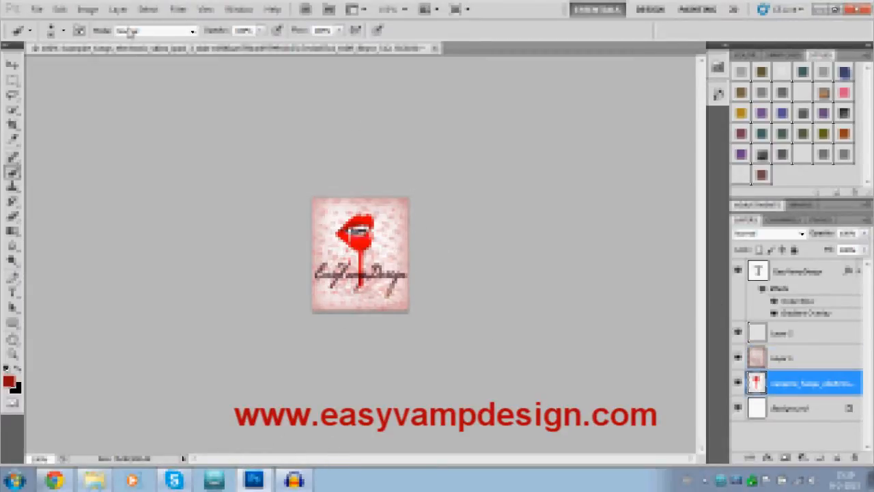
{"action": "left_click", "coordinate": [61, 9]}
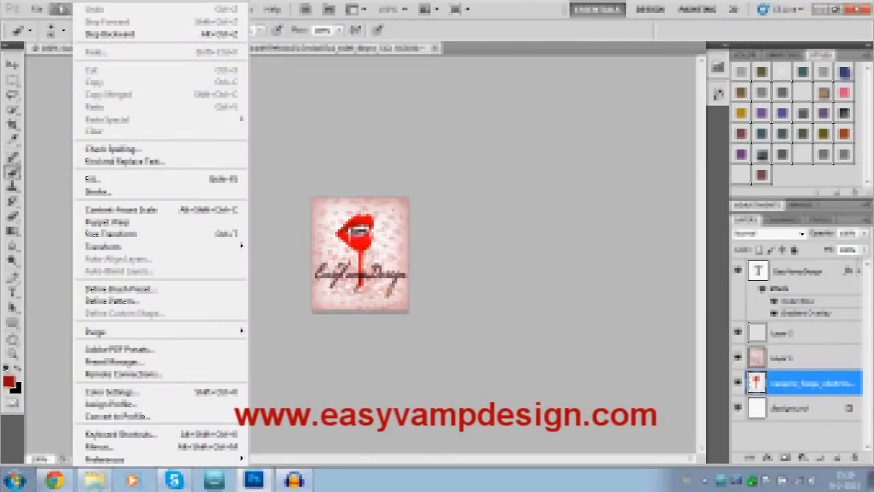
{"action": "left_click", "coordinate": [61, 11]}
{"action": "left_click", "coordinate": [87, 9]}
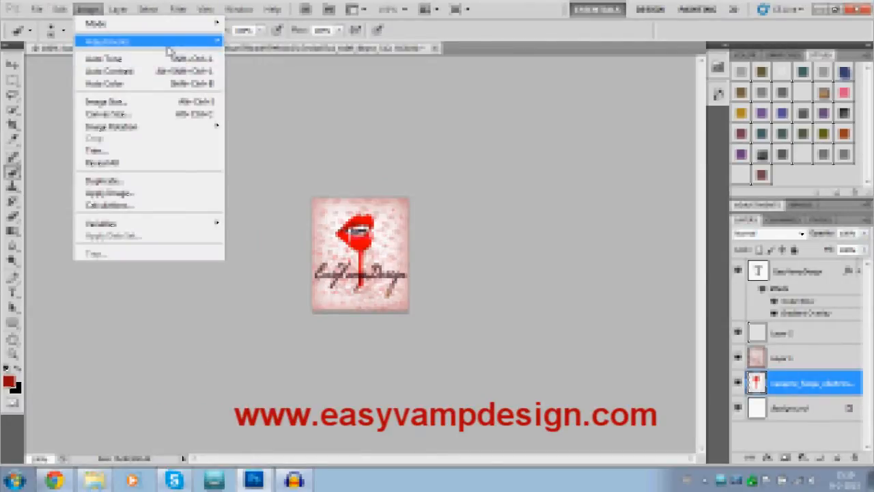
{"action": "mouse_move", "coordinate": [164, 45]}
{"action": "left_click", "coordinate": [265, 54]}
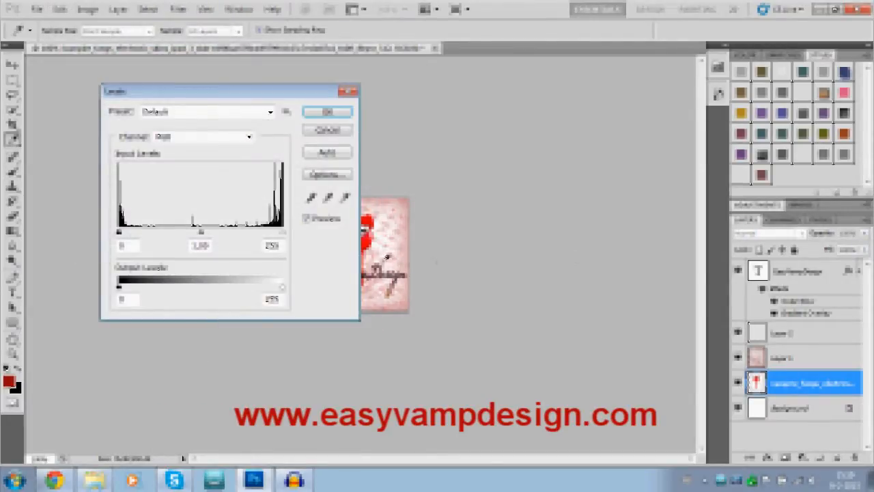
{"action": "left_click_drag", "start_coordinate": [120, 232], "coordinate": [201, 233]}
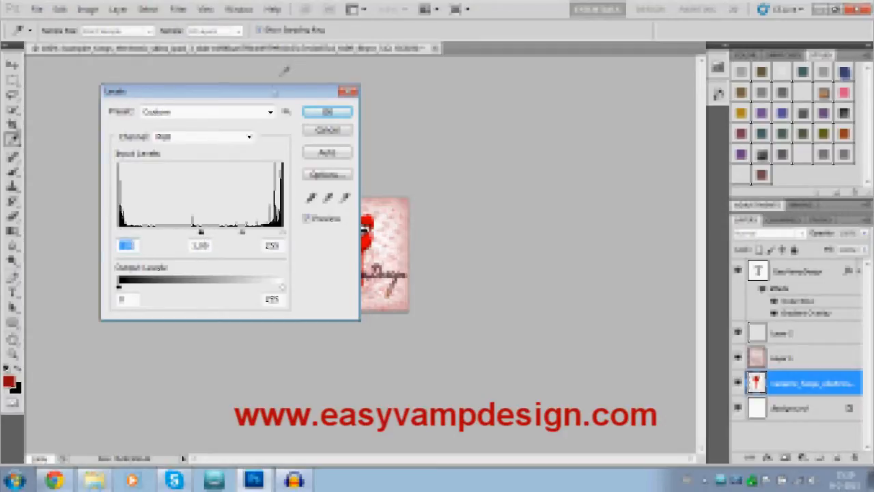
{"action": "left_click_drag", "start_coordinate": [269, 97], "coordinate": [637, 120]}
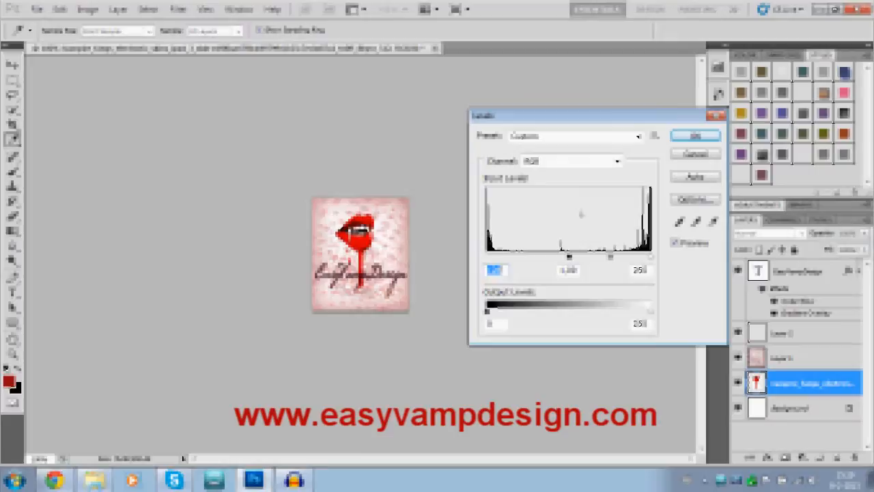
{"action": "mouse_move", "coordinate": [610, 259]}
{"action": "left_mouse_down"}
{"action": "mouse_move", "coordinate": [573, 258]}
{"action": "mouse_move", "coordinate": [598, 259]}
{"action": "left_mouse_up"}
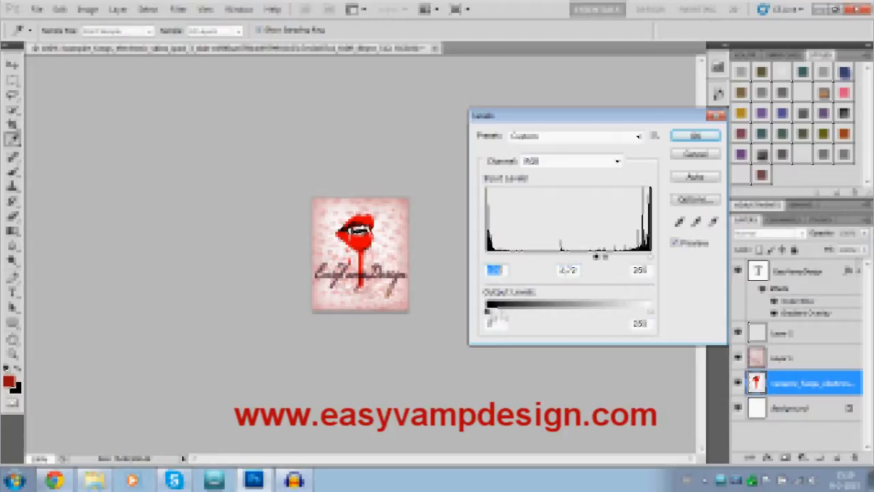
Set the Levels output range to about 74 for black and about 222 for white, and apply the adjustment.
{"action": "left_click_drag", "start_coordinate": [489, 318], "coordinate": [536, 314]}
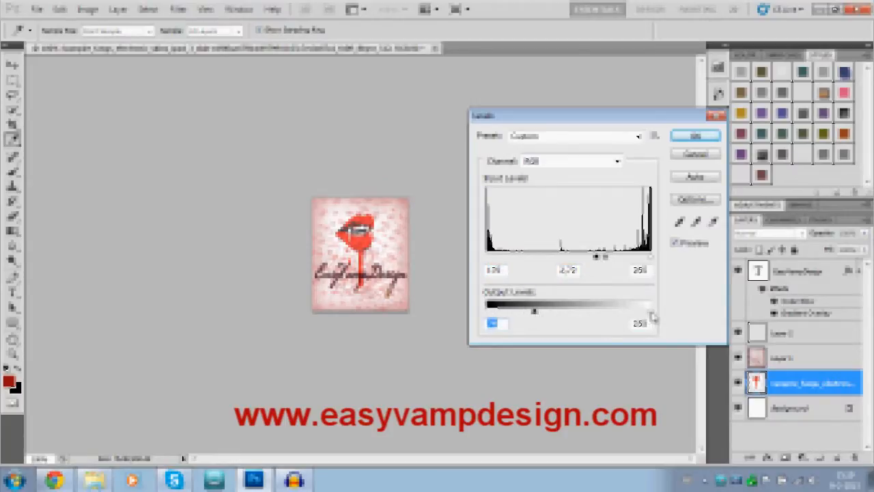
{"action": "mouse_move", "coordinate": [641, 315]}
{"action": "left_mouse_down"}
{"action": "mouse_move", "coordinate": [620, 317]}
{"action": "mouse_move", "coordinate": [631, 315]}
{"action": "left_mouse_up"}
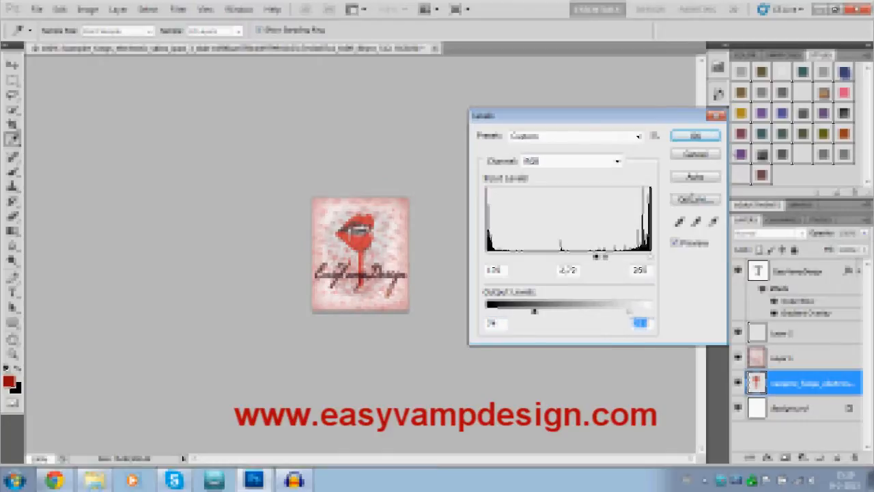
{"action": "left_click", "coordinate": [695, 135]}
{"action": "key", "text": "b"}
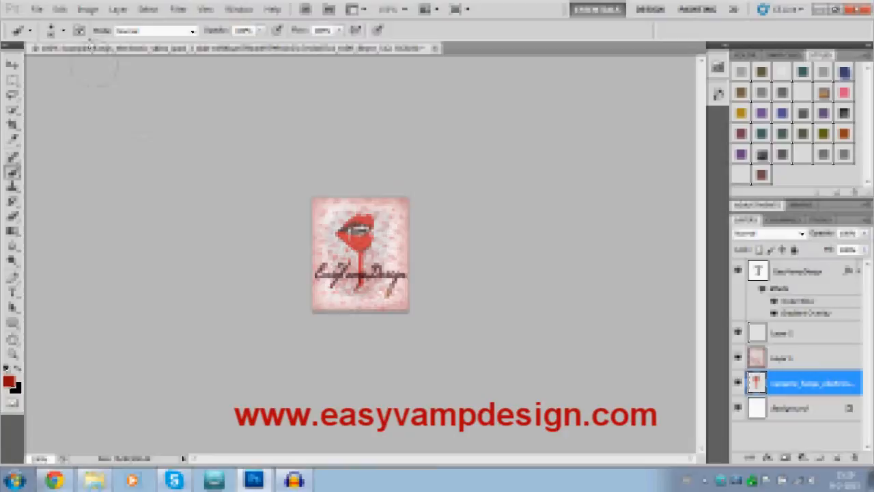
Save the levels-adjusted logo as a JPEG named easyvampdesign in the current folder, accepting the preset JPEG options.
{"action": "left_click", "coordinate": [37, 9]}
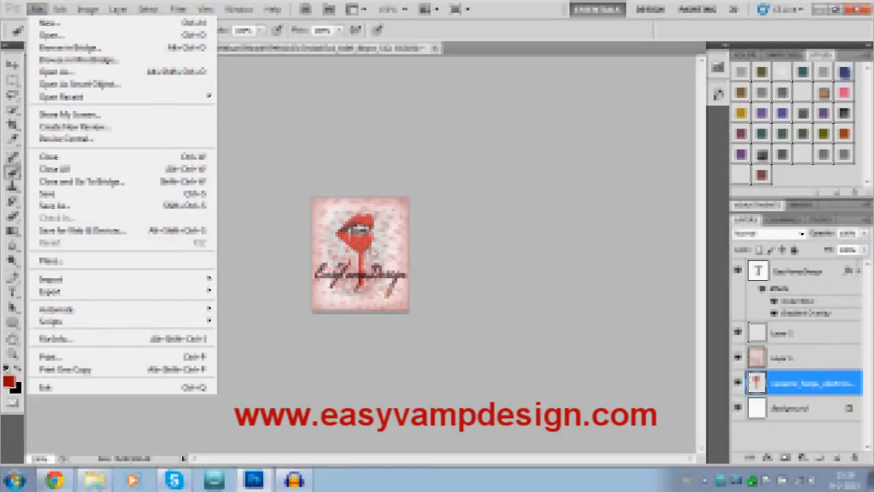
{"action": "left_click", "coordinate": [105, 206]}
{"action": "left_click", "coordinate": [427, 266]}
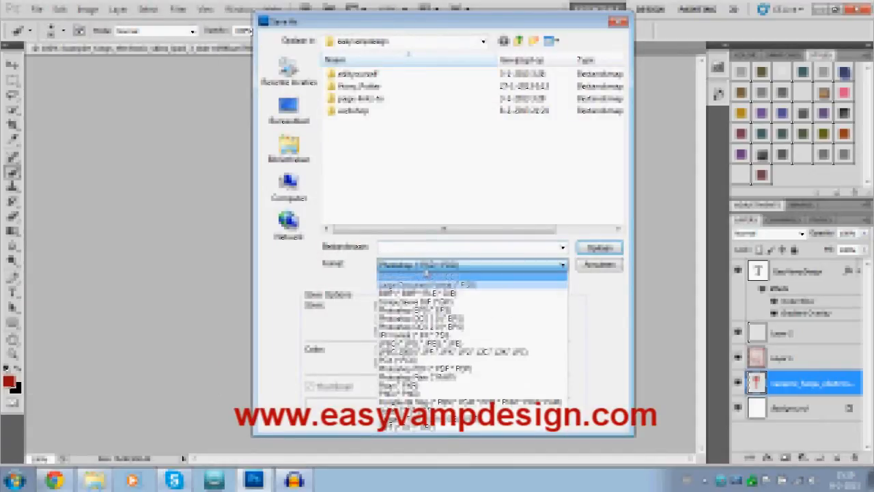
{"action": "left_click", "coordinate": [434, 344]}
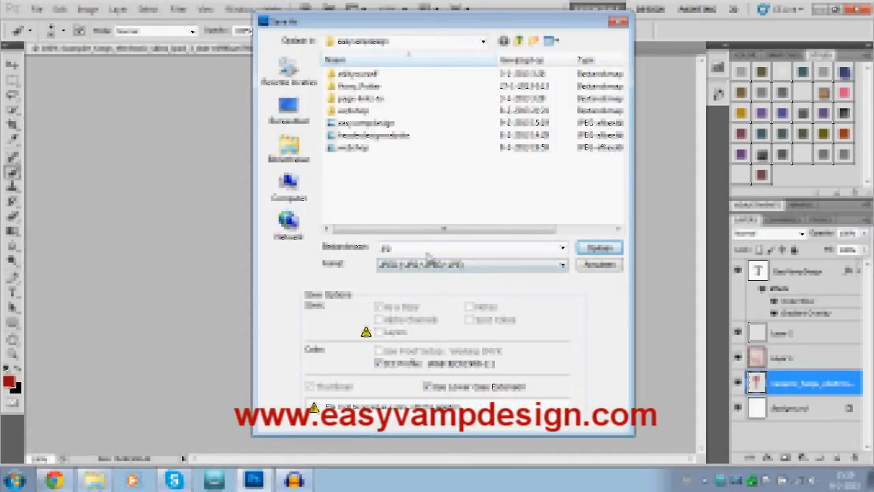
{"action": "type", "text": "easyvamp"}
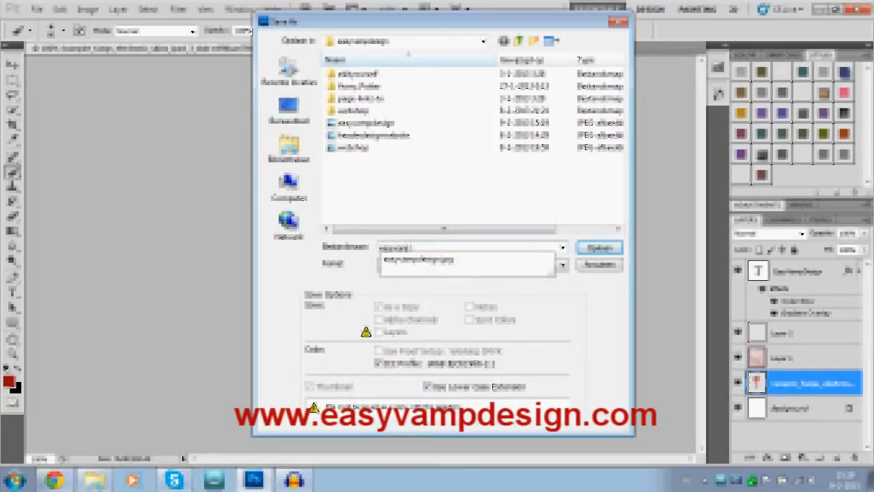
{"action": "type", "text": "design"}
{"action": "key", "text": "Return"}
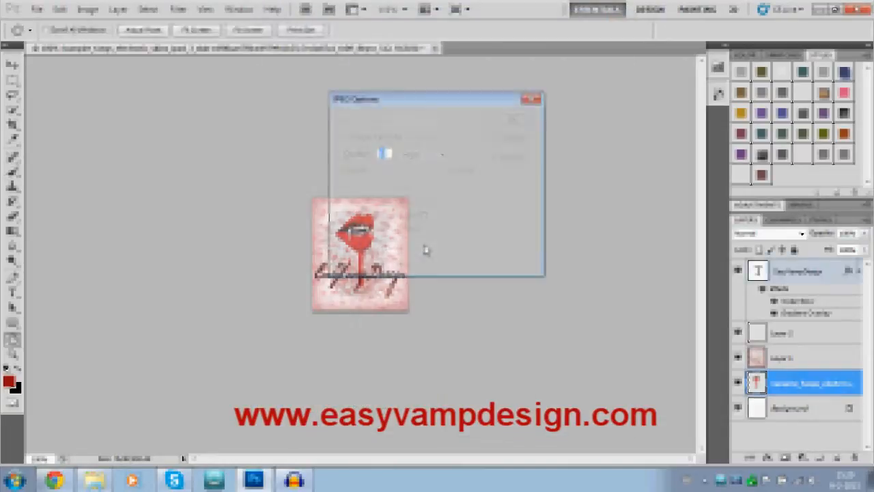
{"action": "key", "text": "Return"}
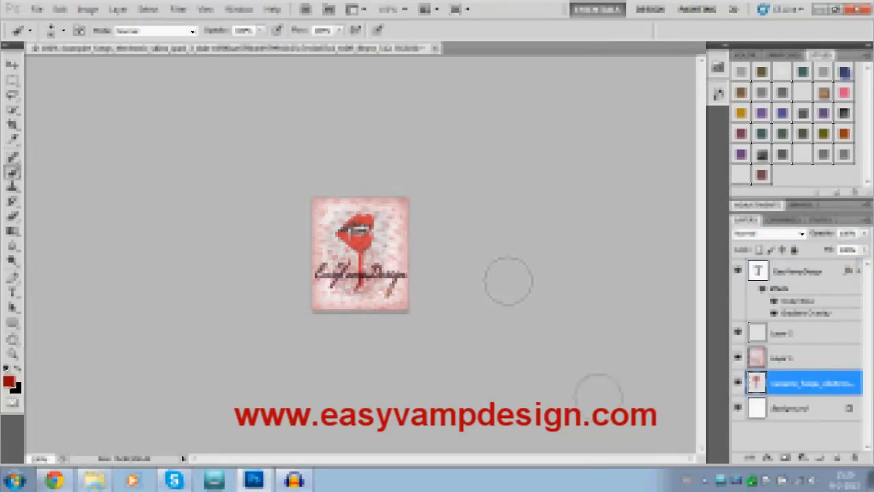